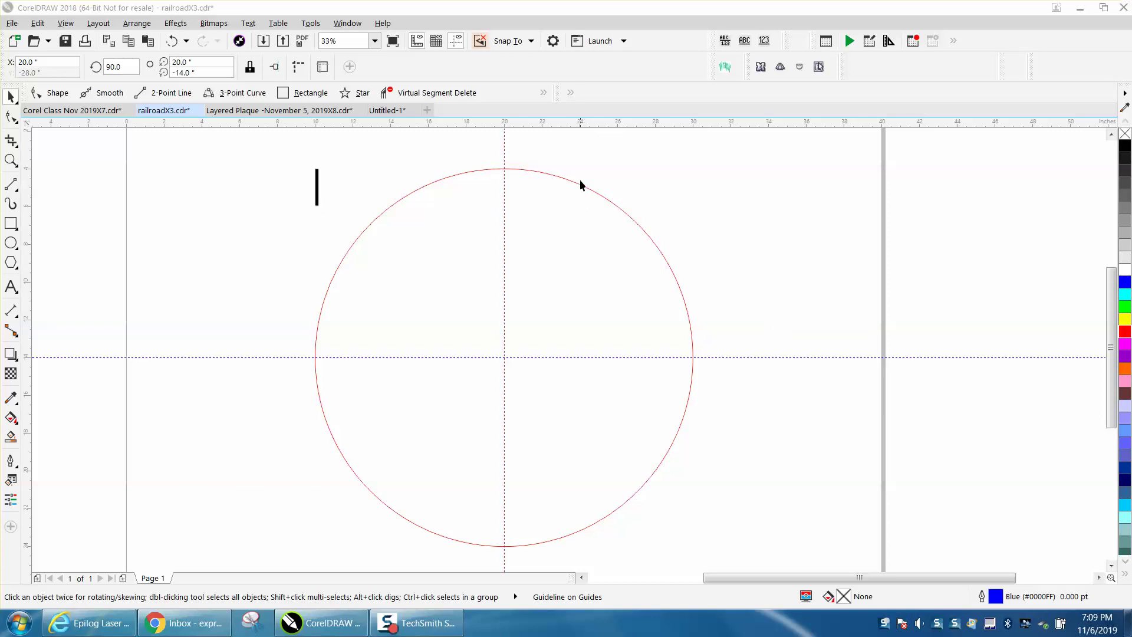
# - Centre the 12 pt tick line on the page and align its top with the red circle's top edge
pyautogui.click(319, 188)
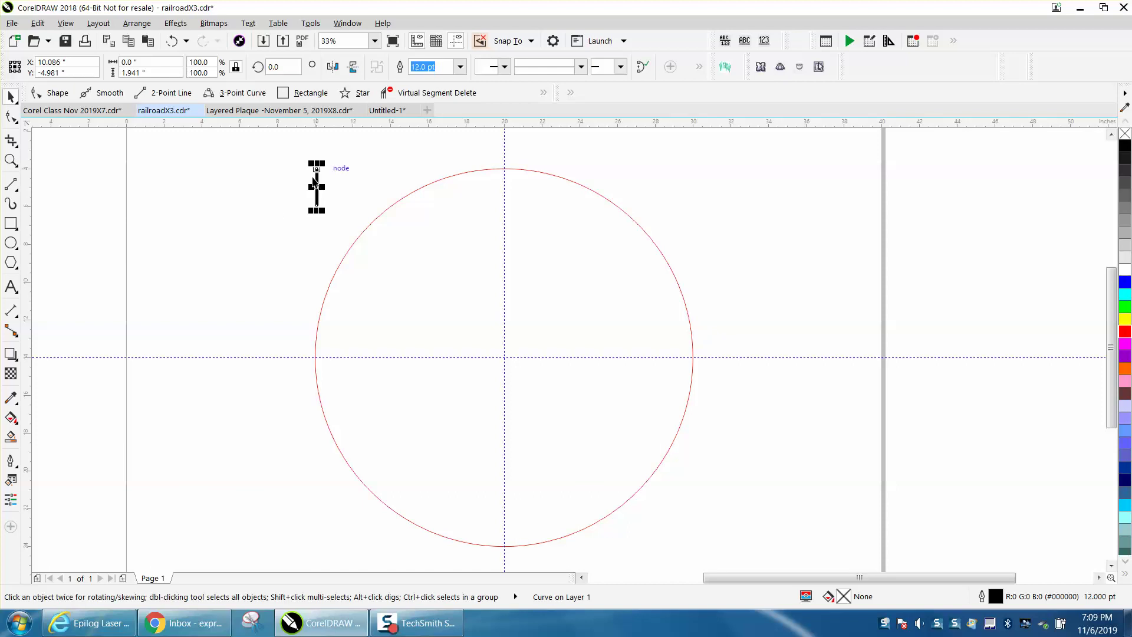
pyautogui.press('p')
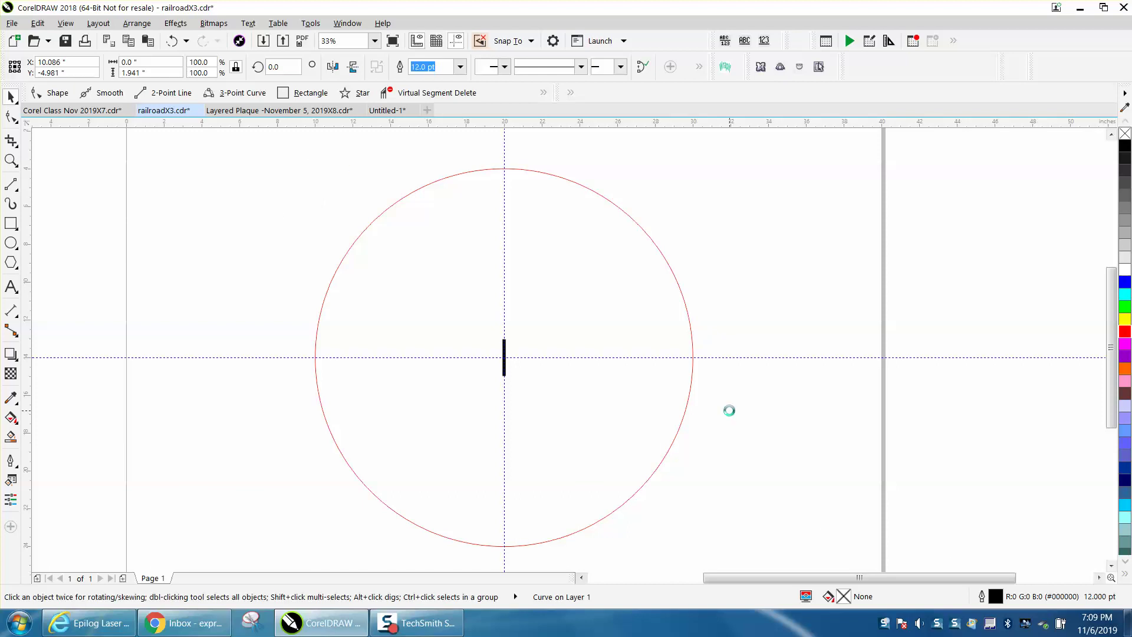
pyautogui.moveTo(264, 152); pyautogui.dragTo(772, 555)
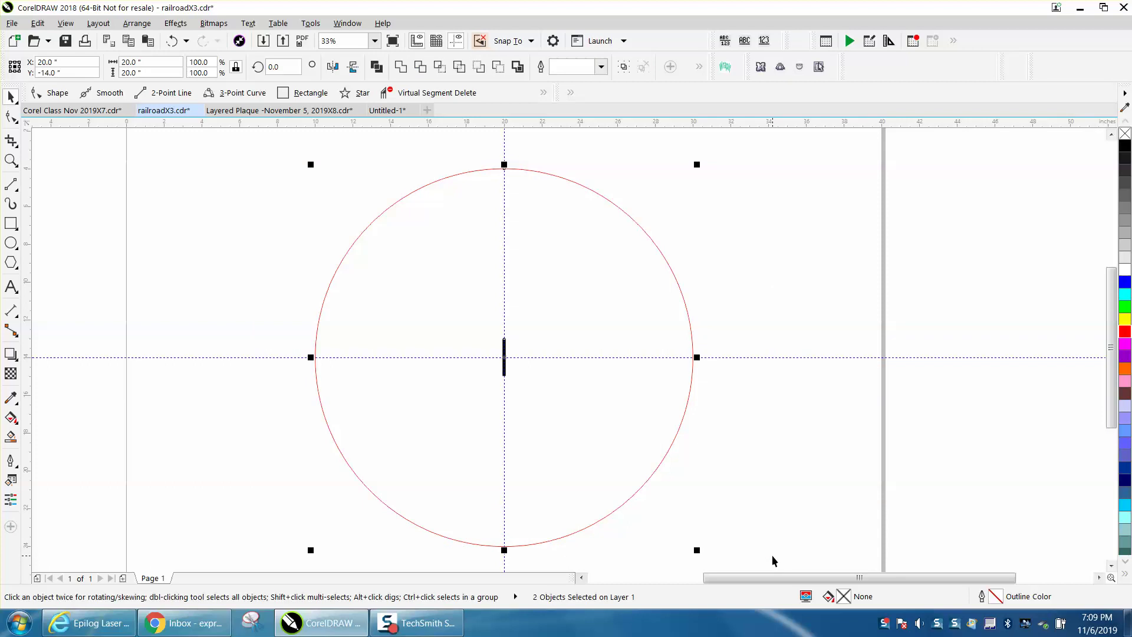
pyautogui.press('t')
pyautogui.click(679, 262)
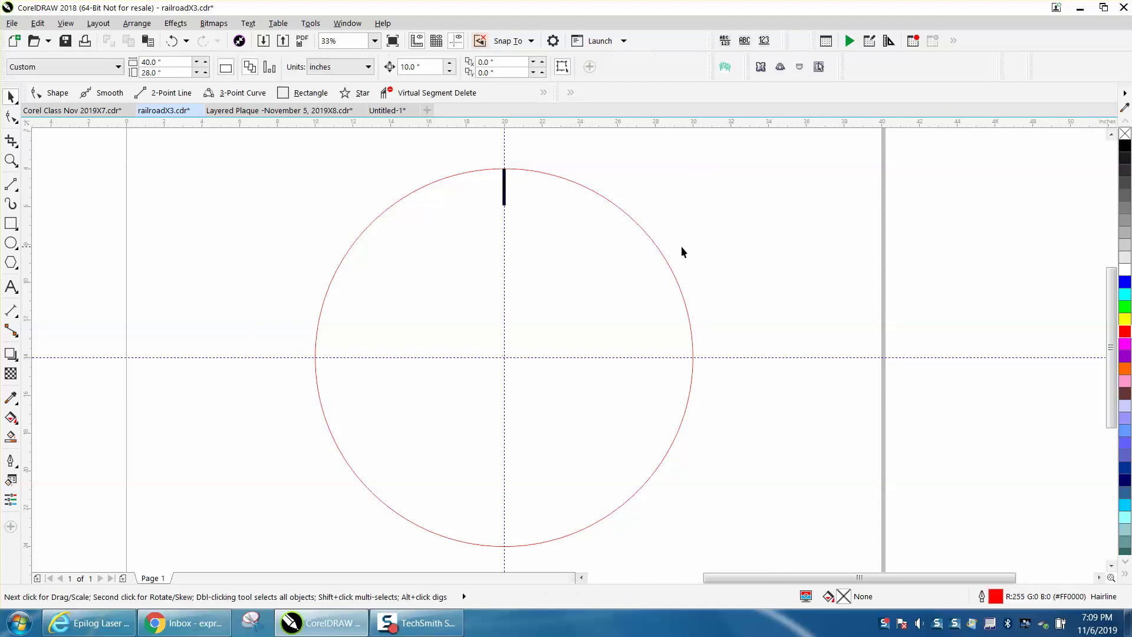
# - Move the top tick line's rotation pivot down onto the red circle's centre snap point
pyautogui.click(506, 190)
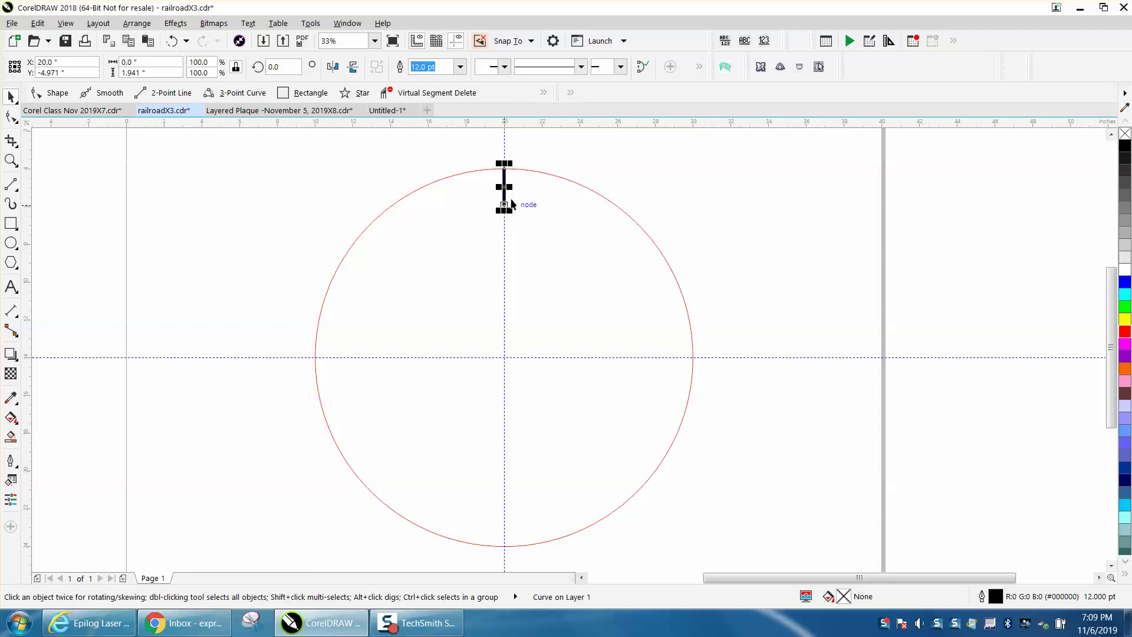
pyautogui.click(505, 187)
pyautogui.moveTo(504, 187); pyautogui.dragTo(506, 356)
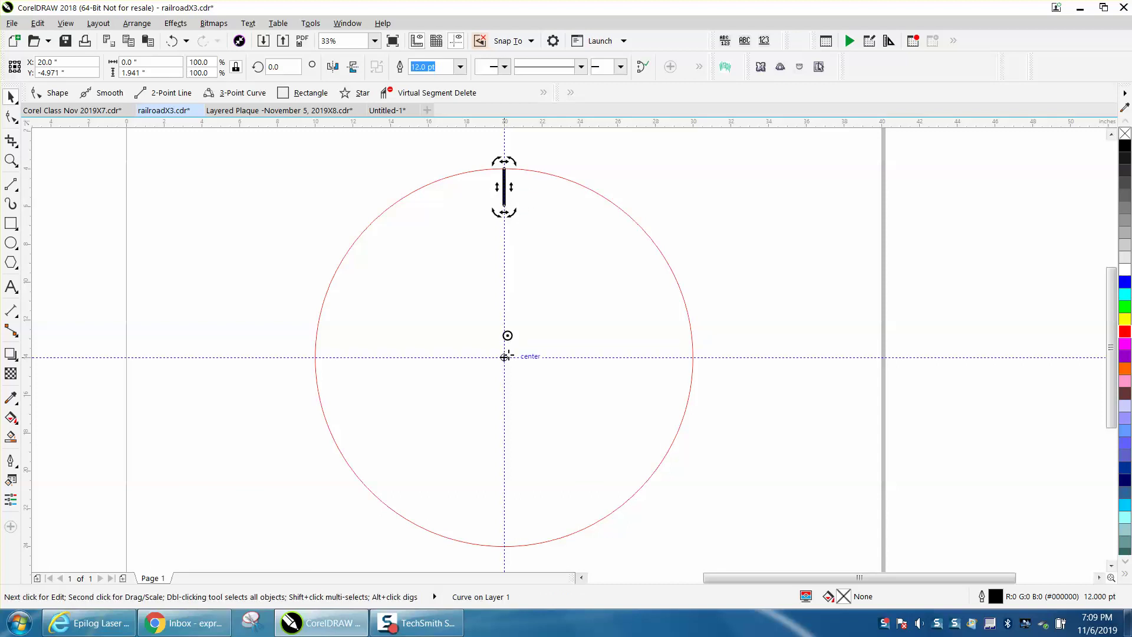
pyautogui.click(665, 230)
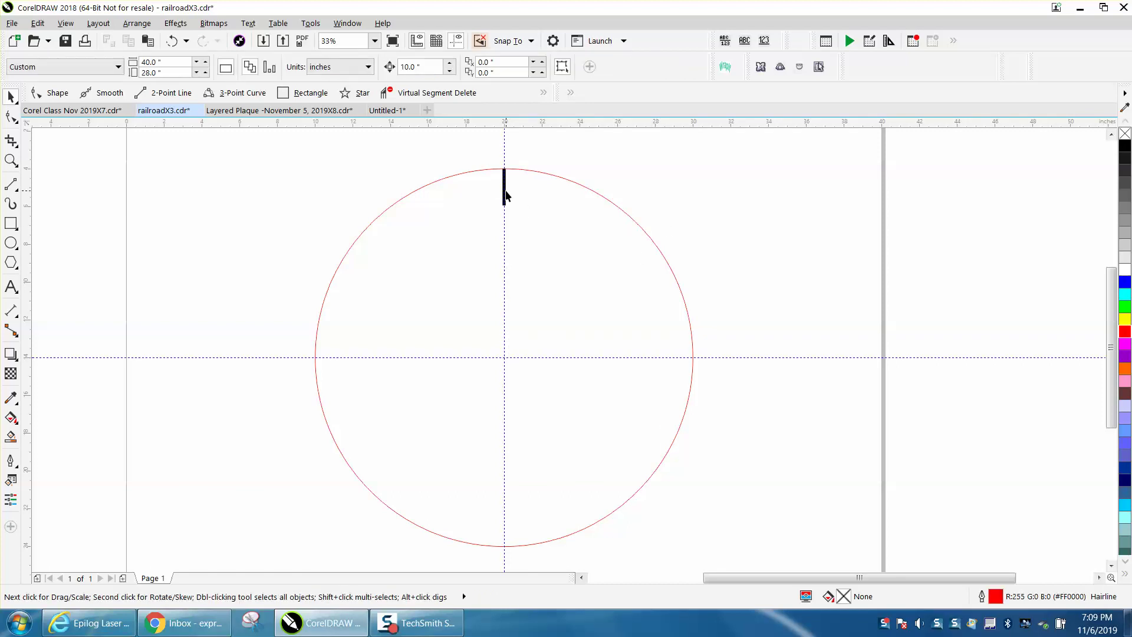
pyautogui.click(504, 189)
pyautogui.click(504, 188)
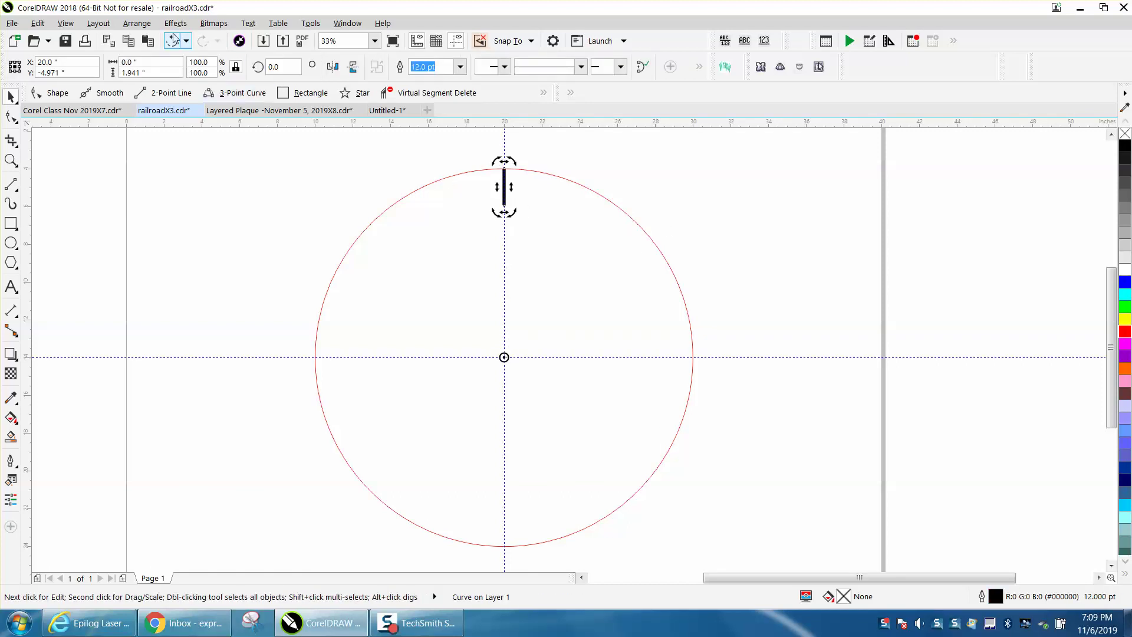
pyautogui.click(141, 24)
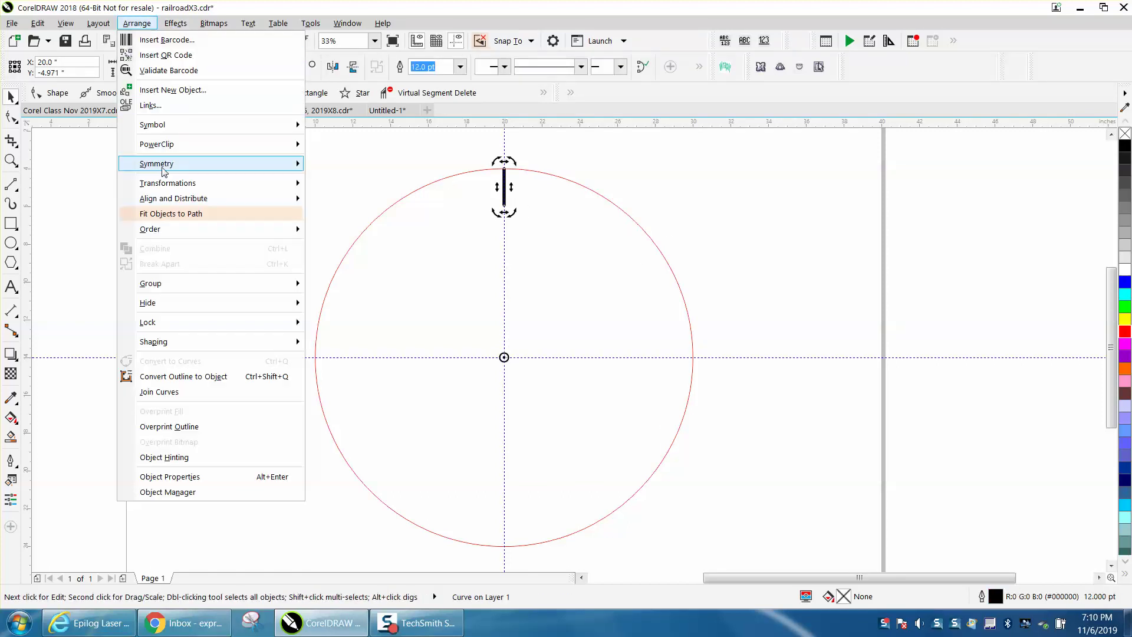
# - Rotate 11 copies of the tick at 30° about the circle centre, giving 12 hour ticks
pyautogui.moveTo(165, 186)
pyautogui.click(346, 201)
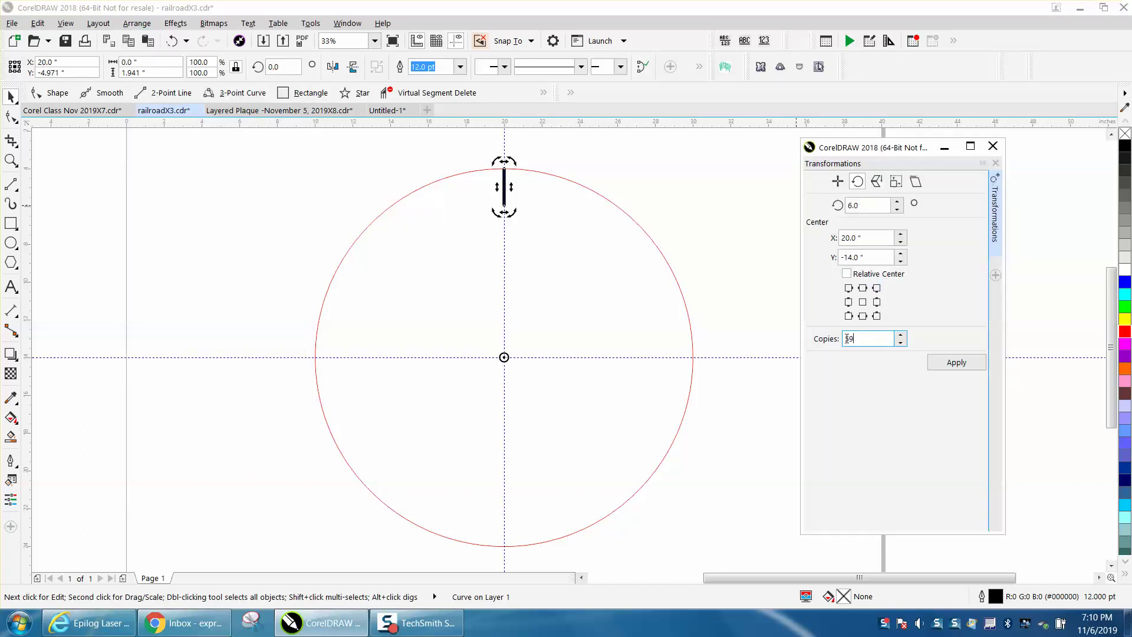
pyautogui.write('11')
pyautogui.hotkey('shift', 'Tab')
pyautogui.hotkey('shift', 'Tab')
pyautogui.hotkey('shift', 'Tab')
pyautogui.hotkey('shift', 'Tab')
pyautogui.write('30')
pyautogui.press('Return')
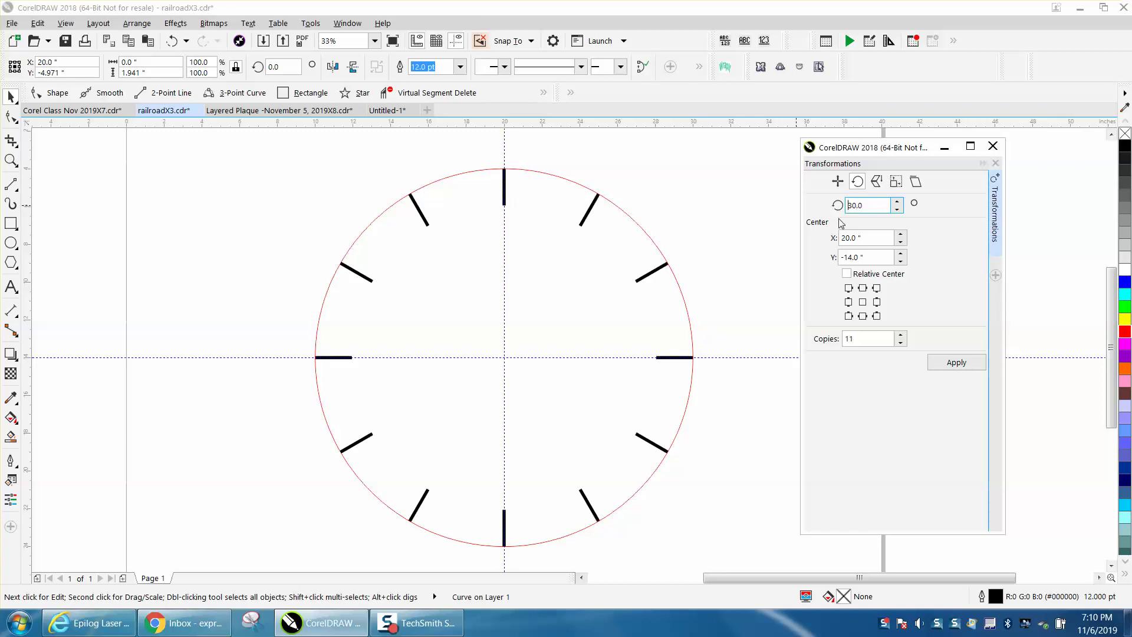
pyautogui.click(744, 204)
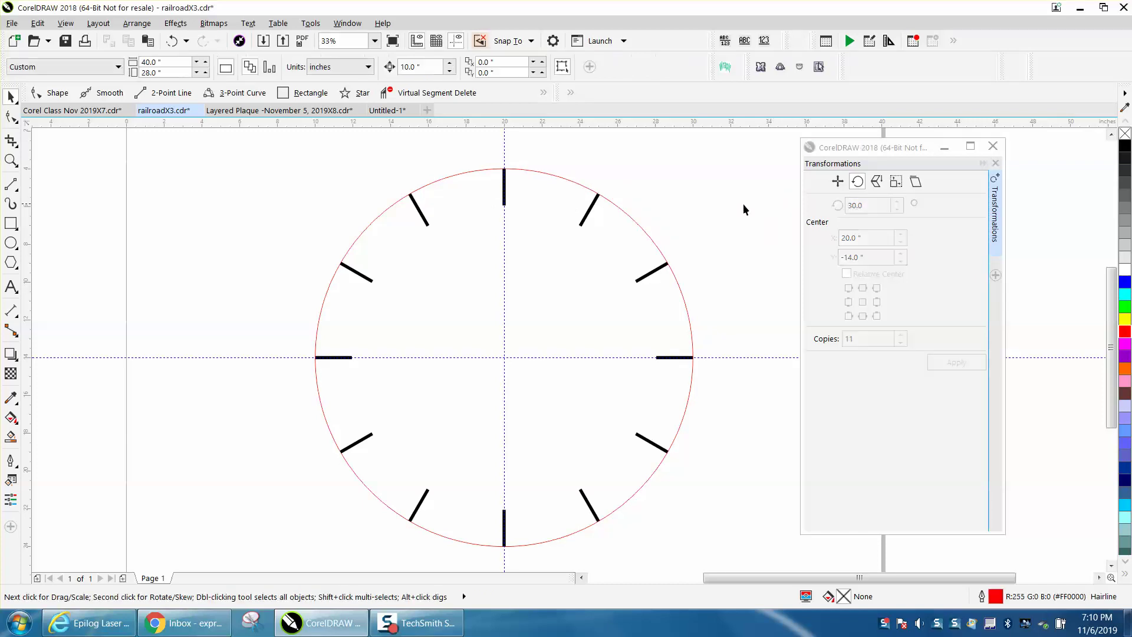
pyautogui.click(505, 202)
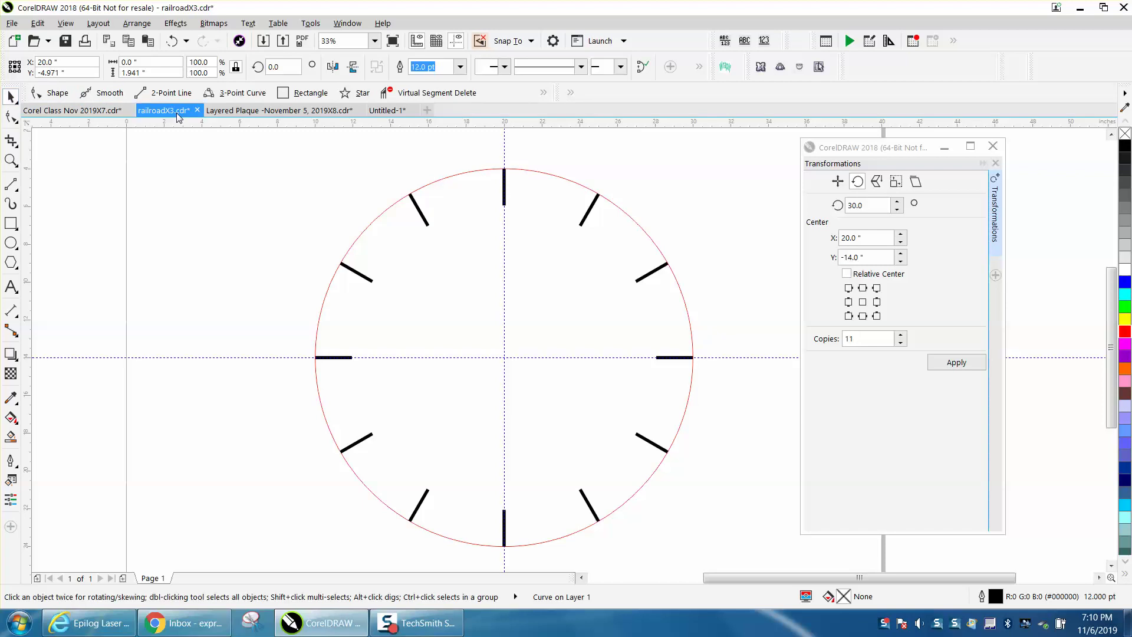
# - Scale the top tick to 50% height (0.971") and reset its rotation pivot to the circle centre
pyautogui.click(529, 154)
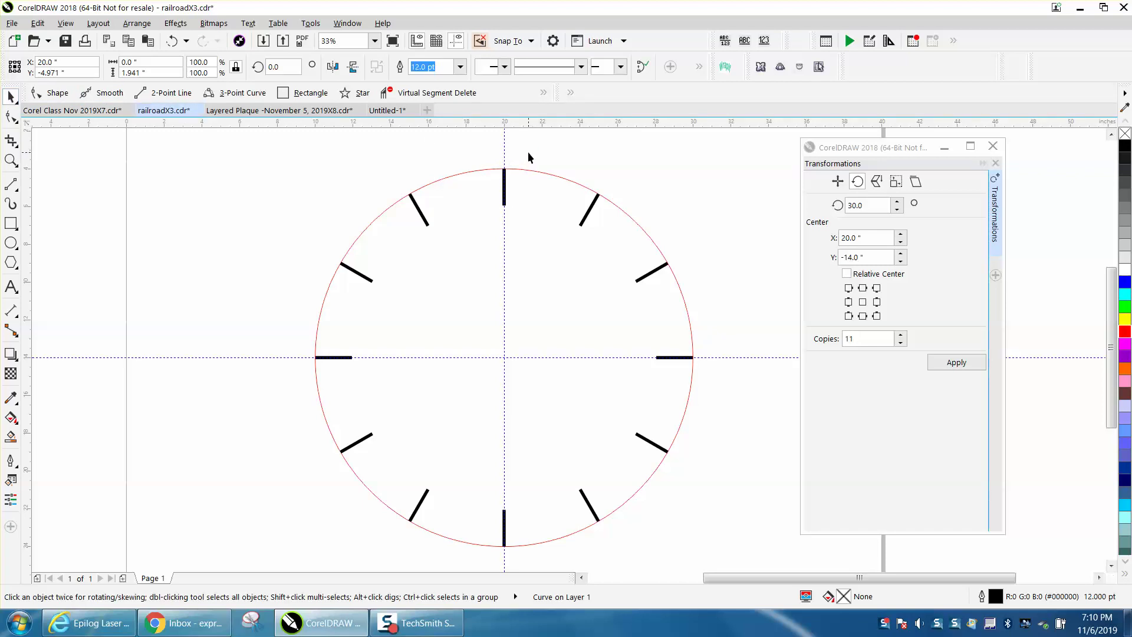
pyautogui.click(505, 202)
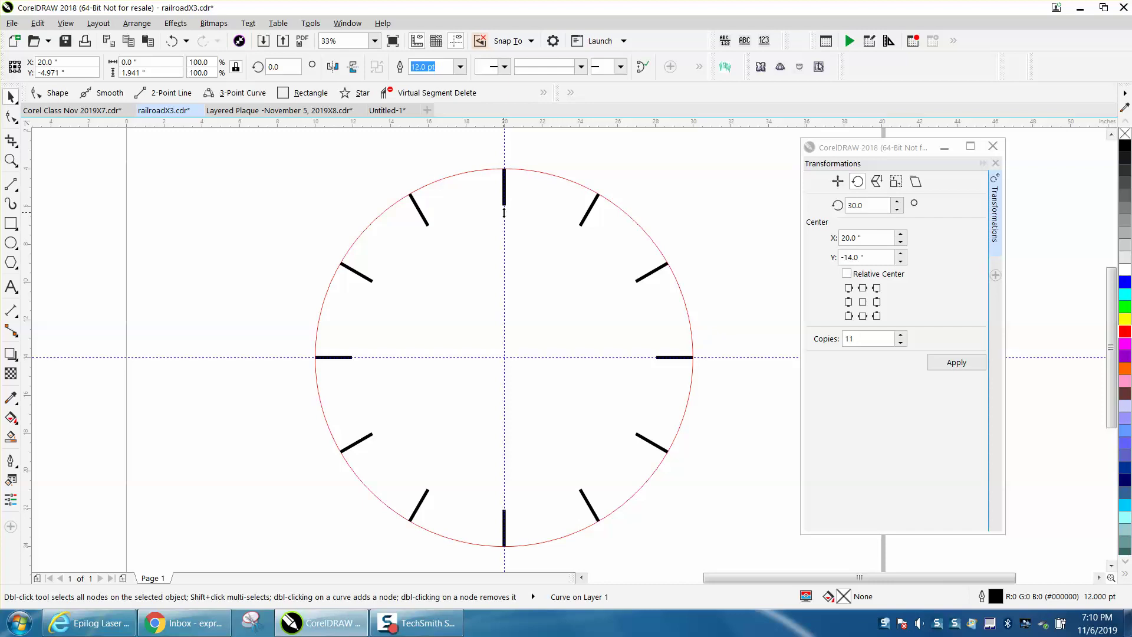
pyautogui.moveTo(505, 206); pyautogui.dragTo(506, 178)
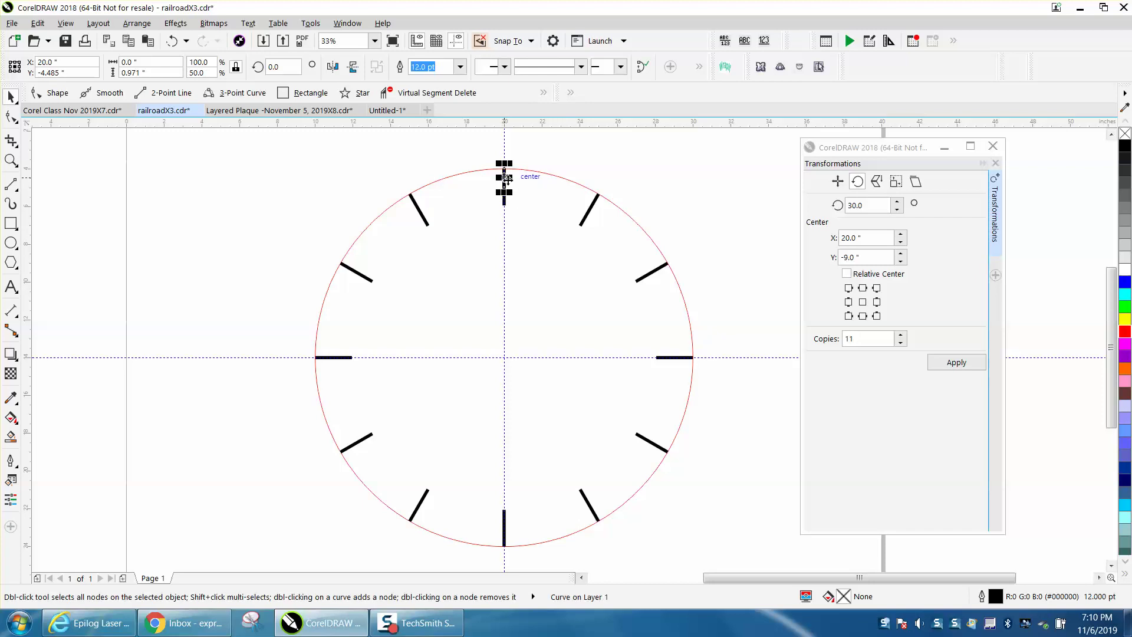
pyautogui.click(504, 177)
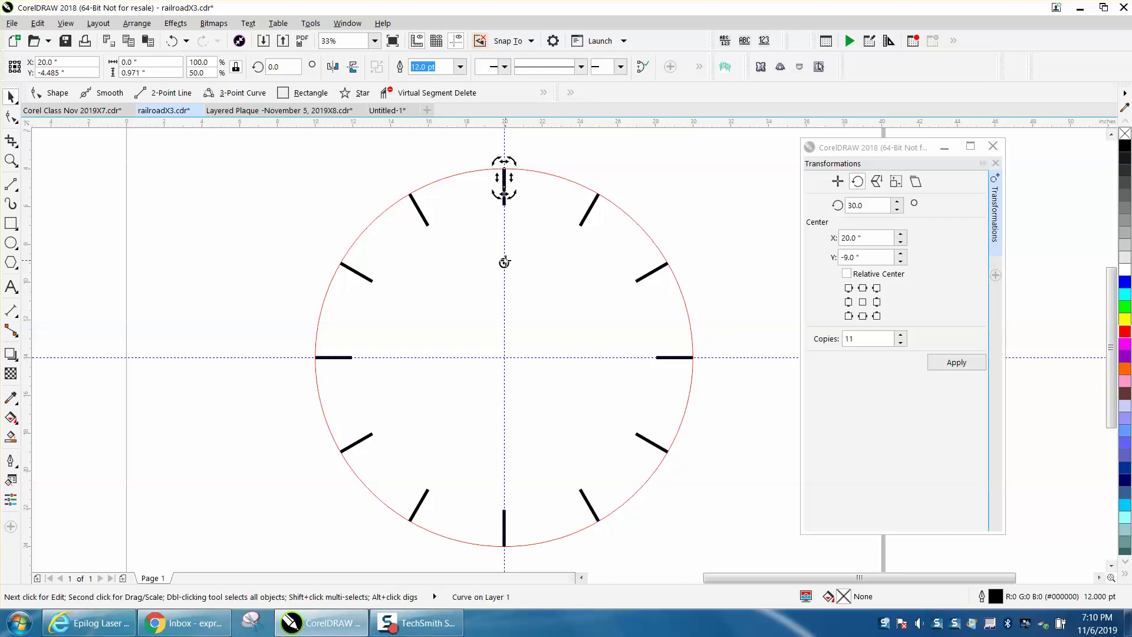
pyautogui.moveTo(504, 262); pyautogui.dragTo(504, 357)
pyautogui.click(557, 144)
pyautogui.click(505, 177)
pyautogui.click(504, 177)
# - Apply a 6° rotation with 59 copies to the short tick to create the minute marks
pyautogui.doubleClick(864, 205)
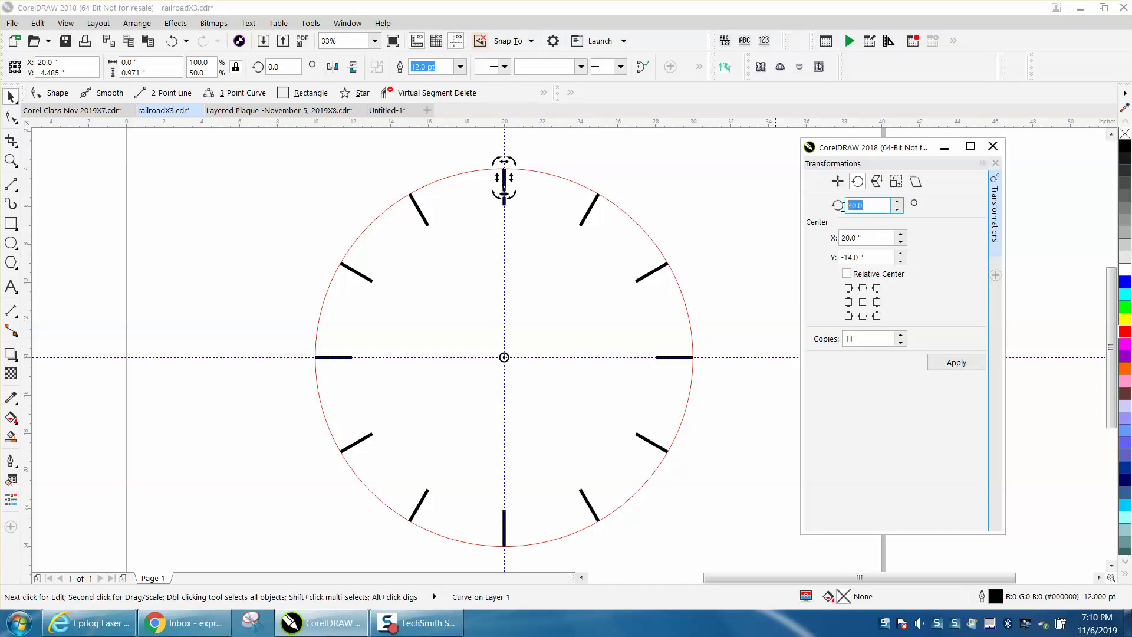
pyautogui.write('6')
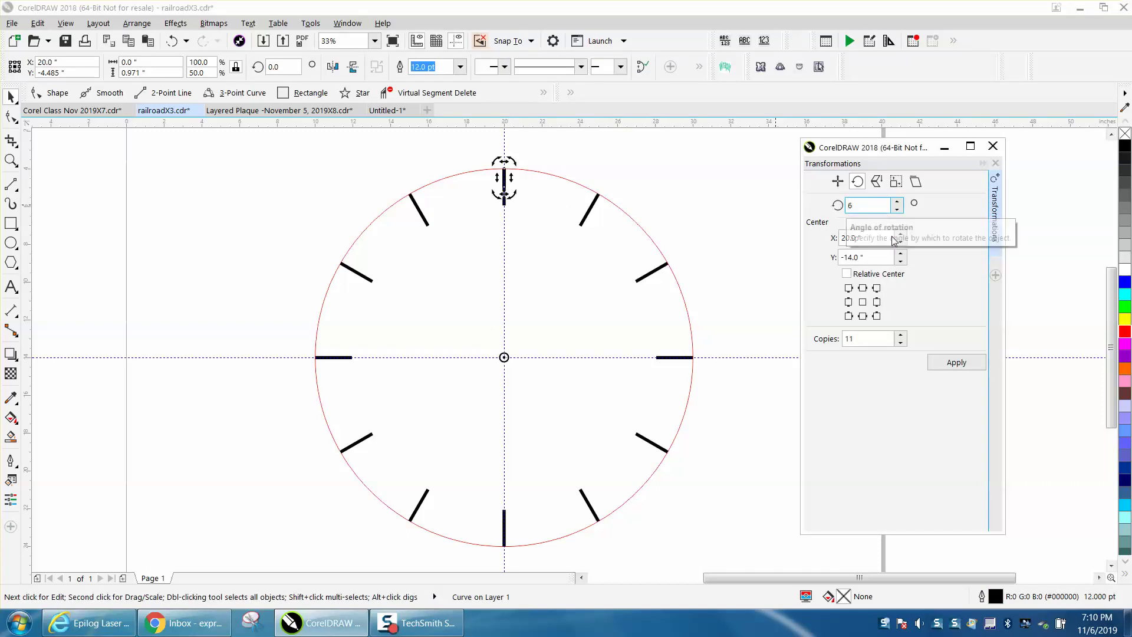
pyautogui.doubleClick(889, 338)
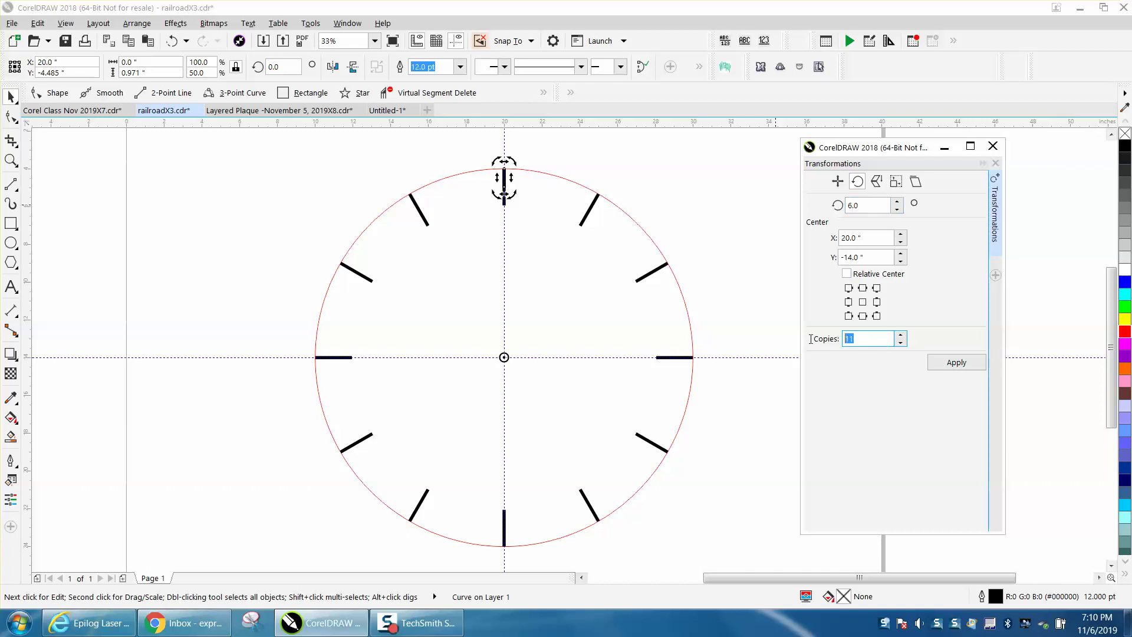
pyautogui.write('59')
pyautogui.click(945, 364)
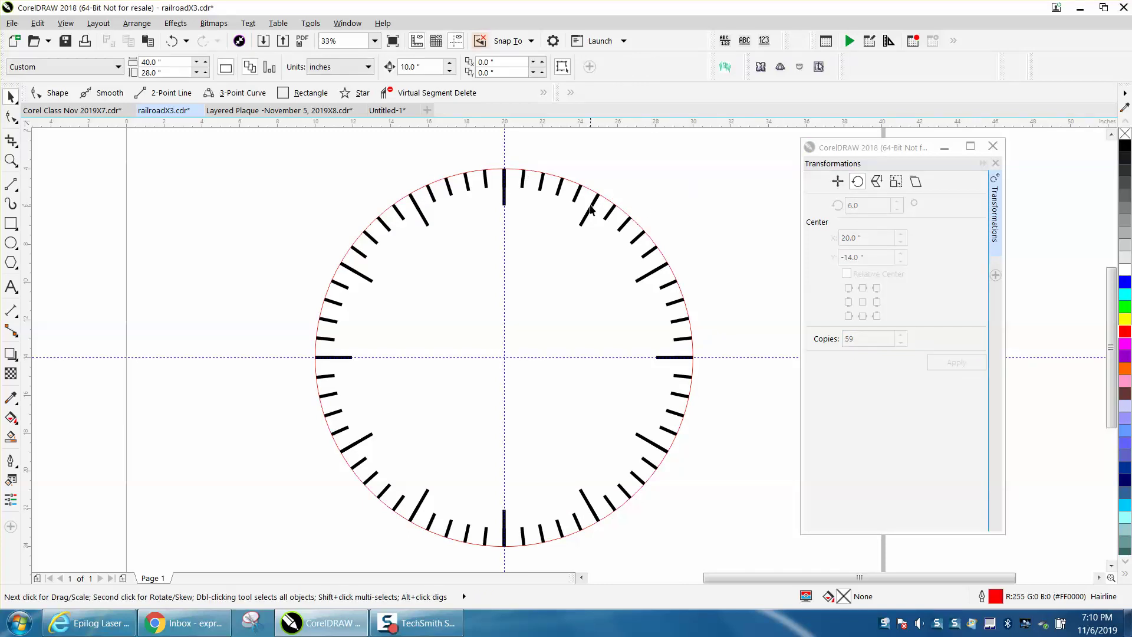
pyautogui.moveTo(592, 211); pyautogui.dragTo(545, 266)
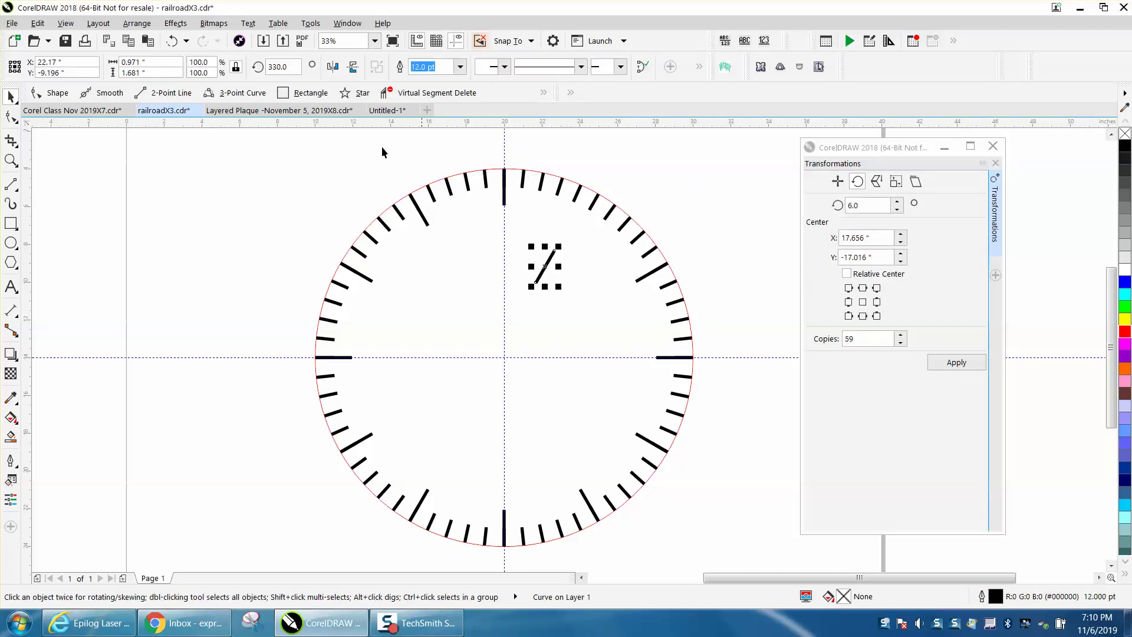
# - Undo the stray tick move and zoom out to 25% to see the full ring of ticks
pyautogui.click(172, 41)
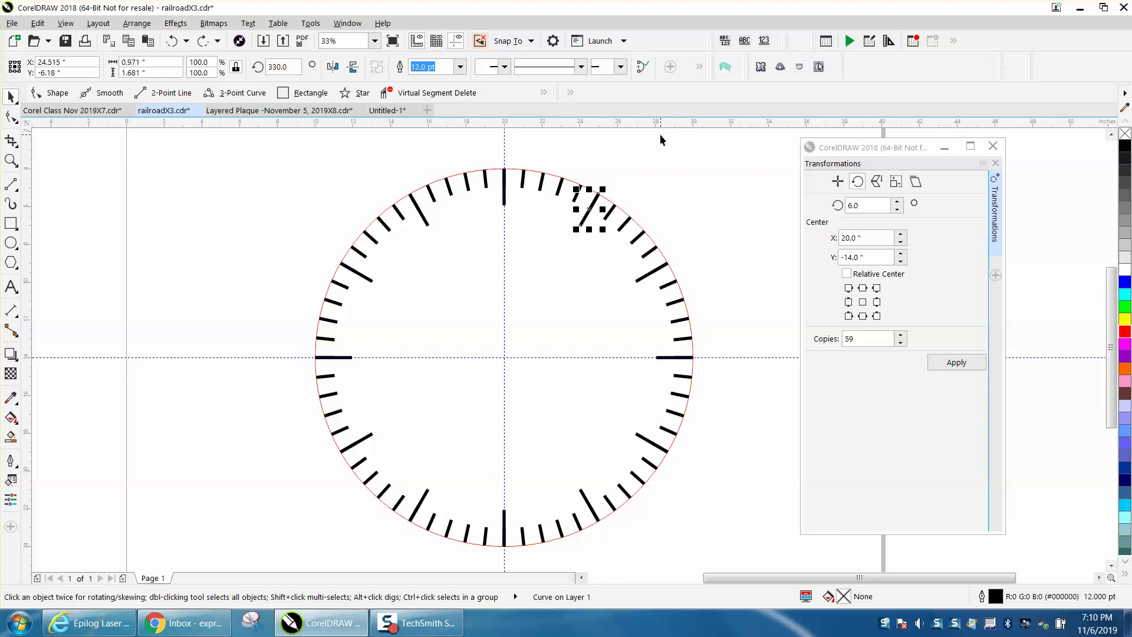
pyautogui.click(10, 160)
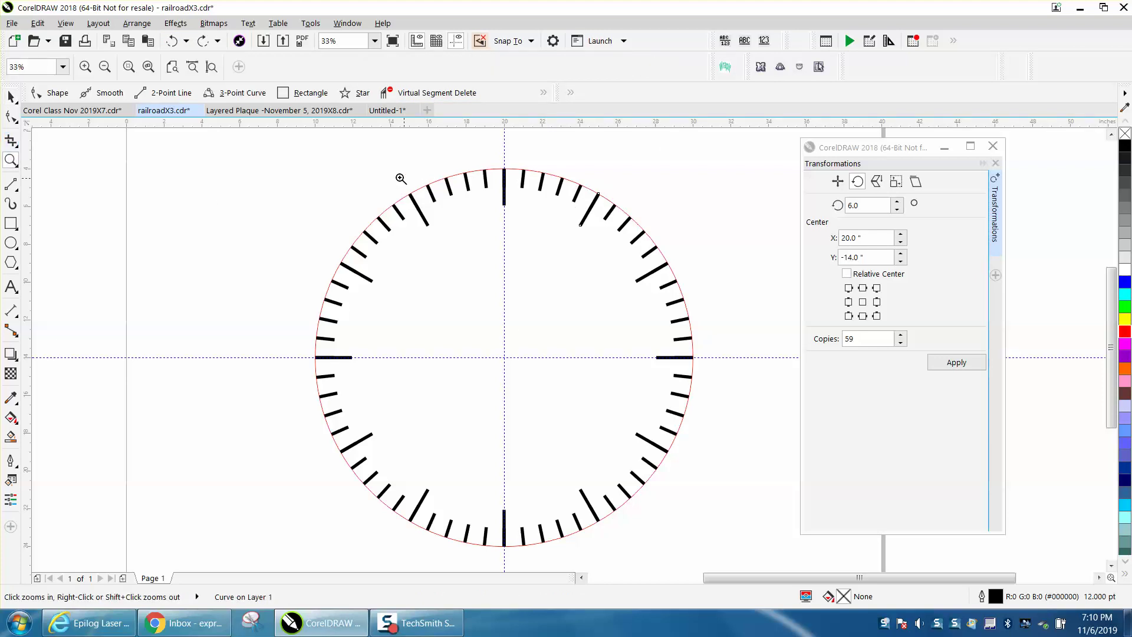
pyautogui.moveTo(401, 179); pyautogui.dragTo(475, 245)
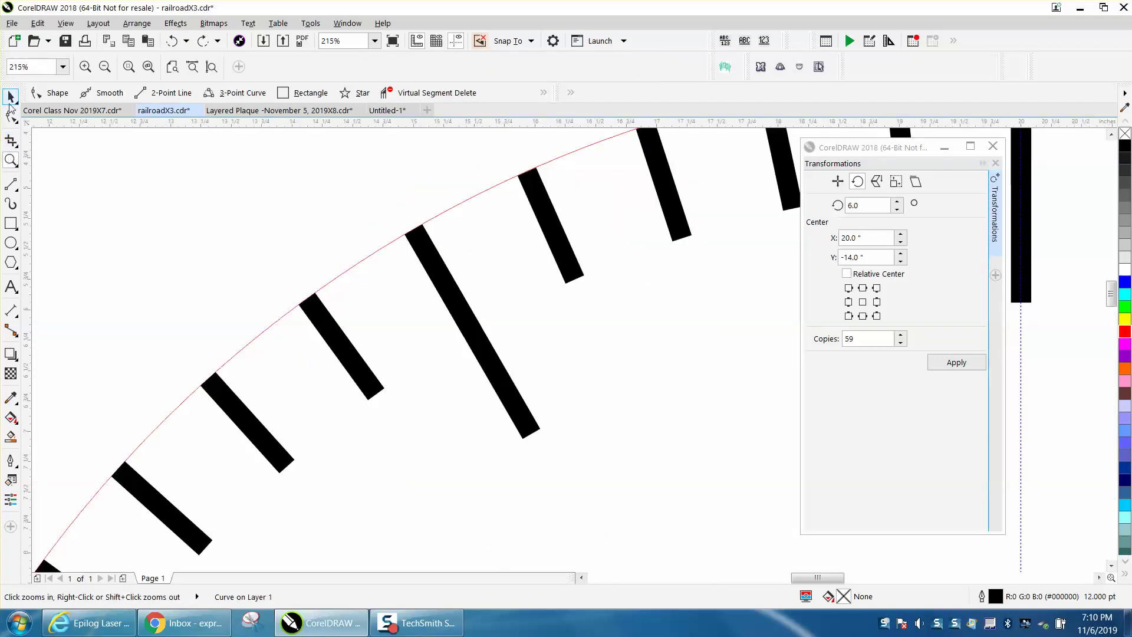
pyautogui.click(10, 96)
pyautogui.click(423, 244)
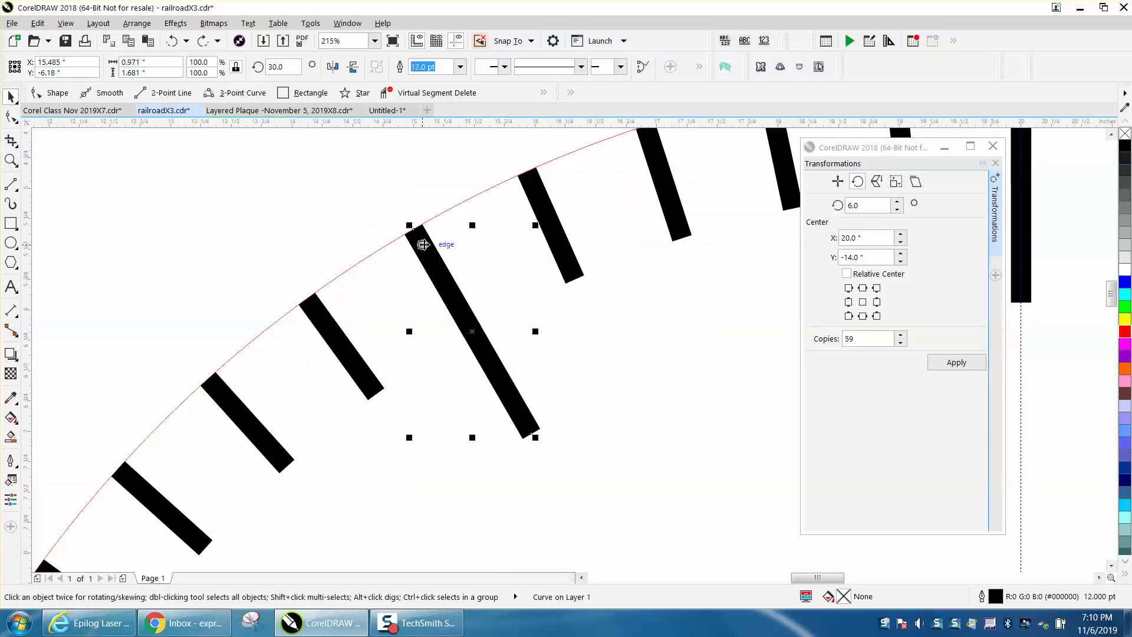
pyautogui.scroll(-4, 401, 221)
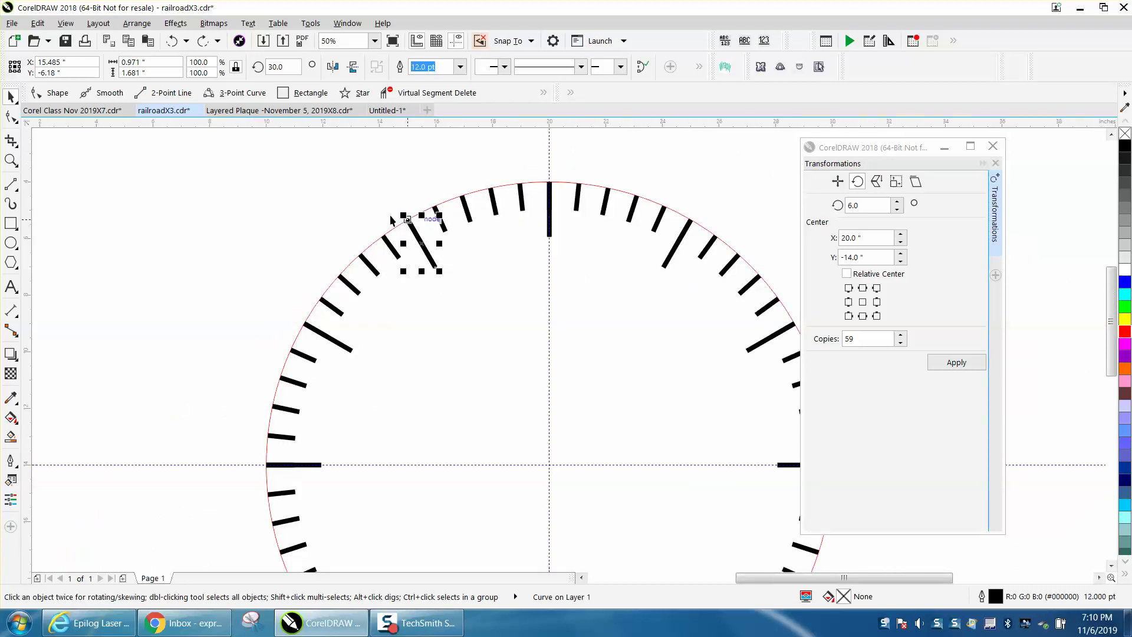
pyautogui.scroll(-2, 391, 220)
pyautogui.click(985, 141)
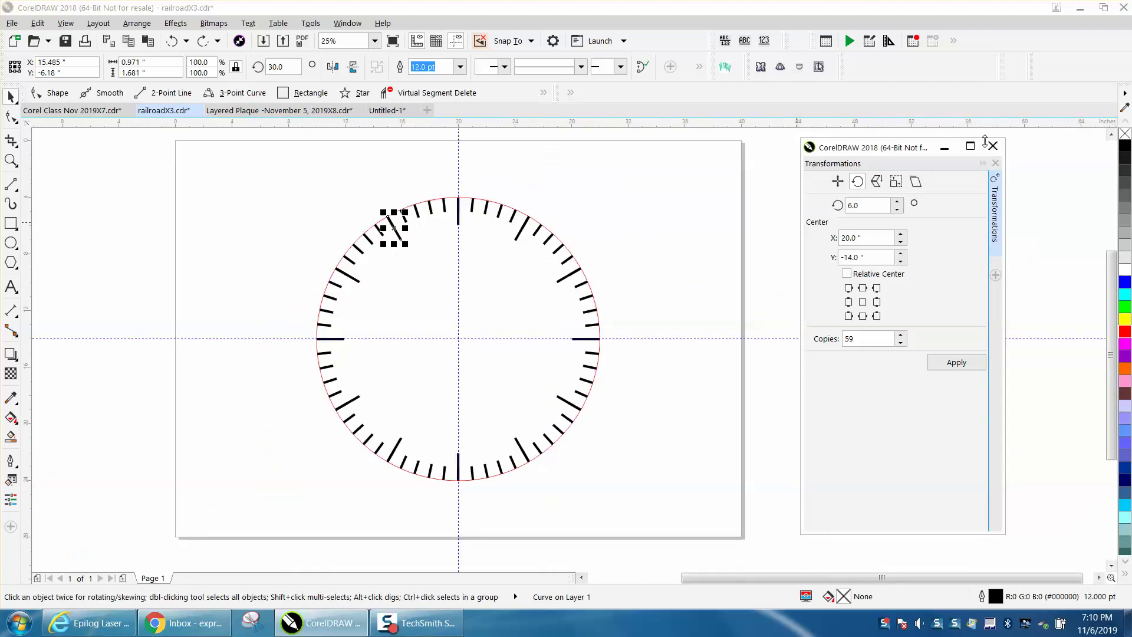
pyautogui.click(613, 171)
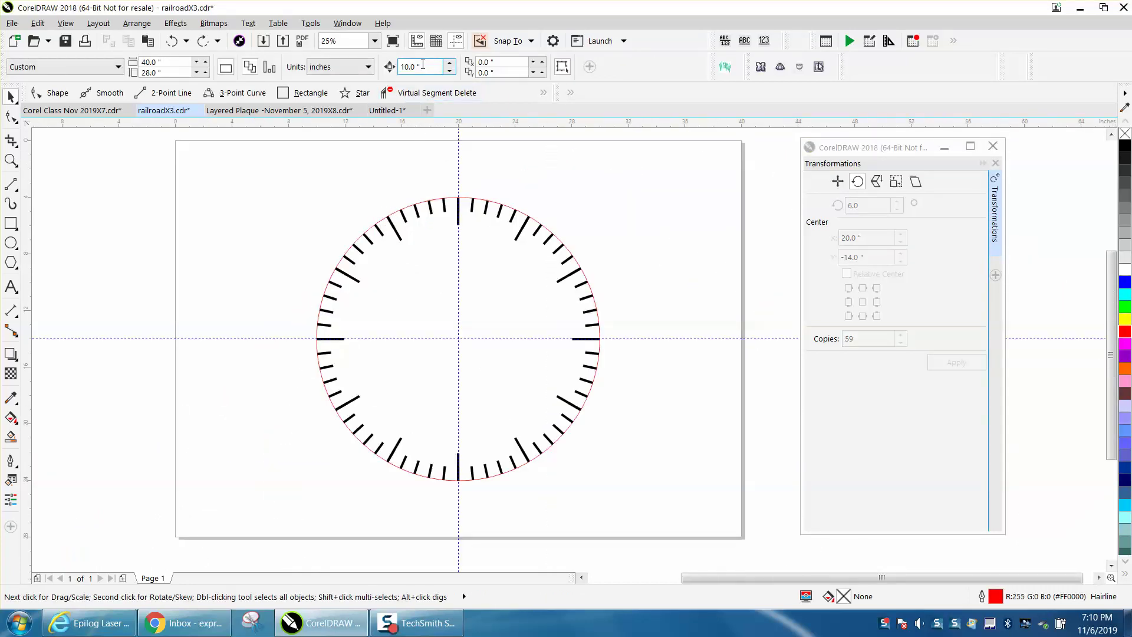
# - Change the property bar nudge distance from 10" to 2"
pyautogui.doubleClick(423, 65)
pyautogui.doubleClick(411, 66)
pyautogui.write('2')
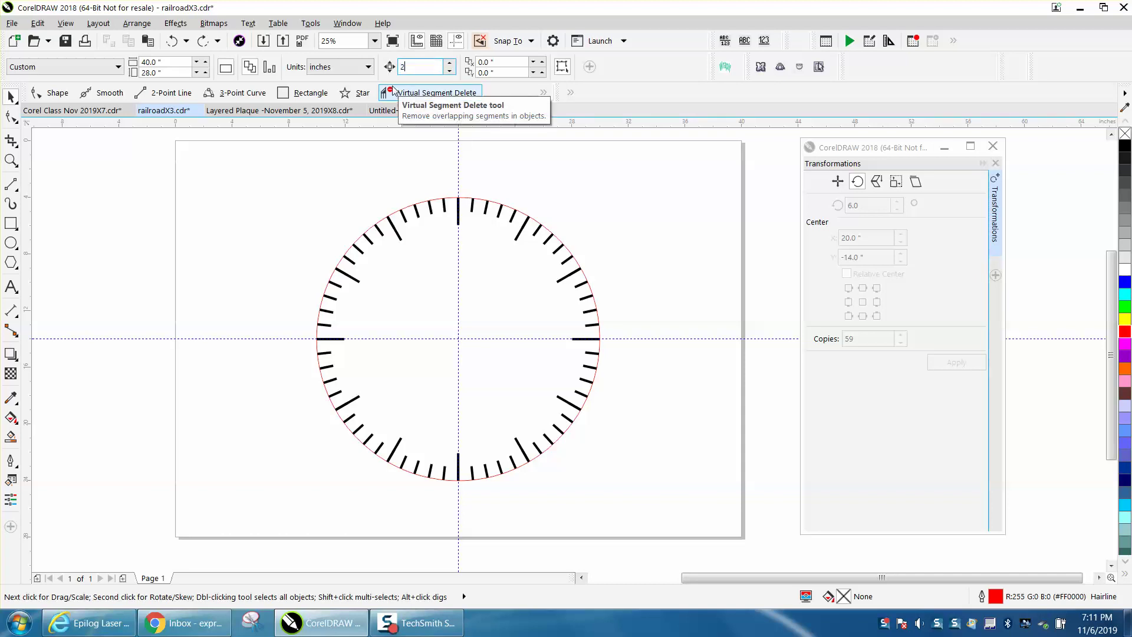
pyautogui.press('Return')
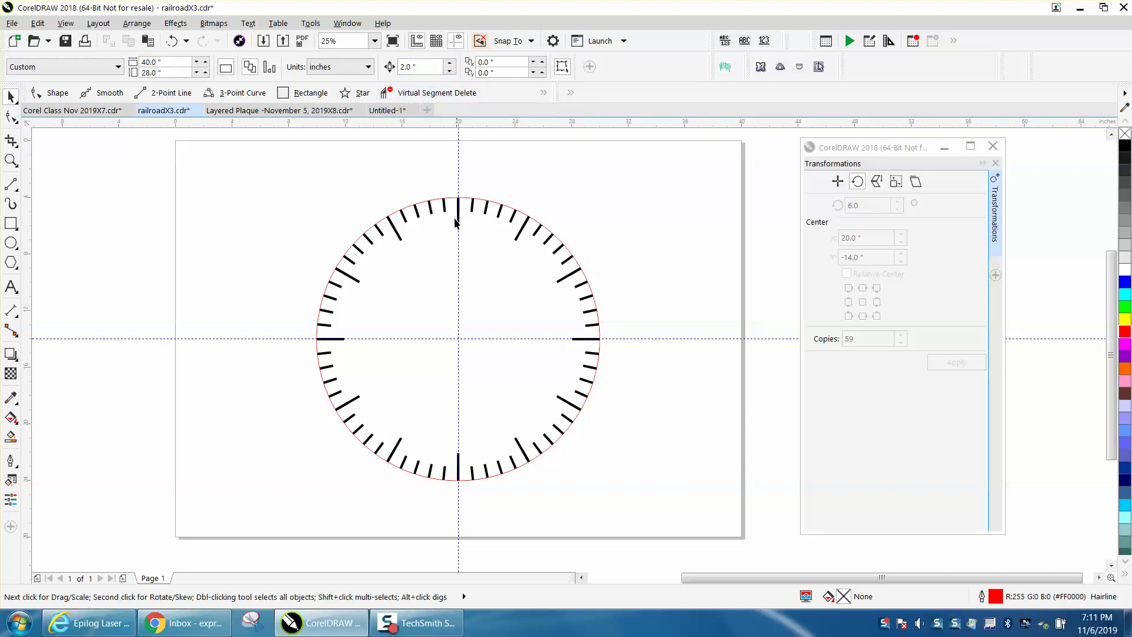
# - Delete the vertical and horizontal guidelines, undoing an accidental deletion of the red circle
pyautogui.click(458, 228)
pyautogui.press('Delete')
pyautogui.click(484, 339)
pyautogui.press('Delete')
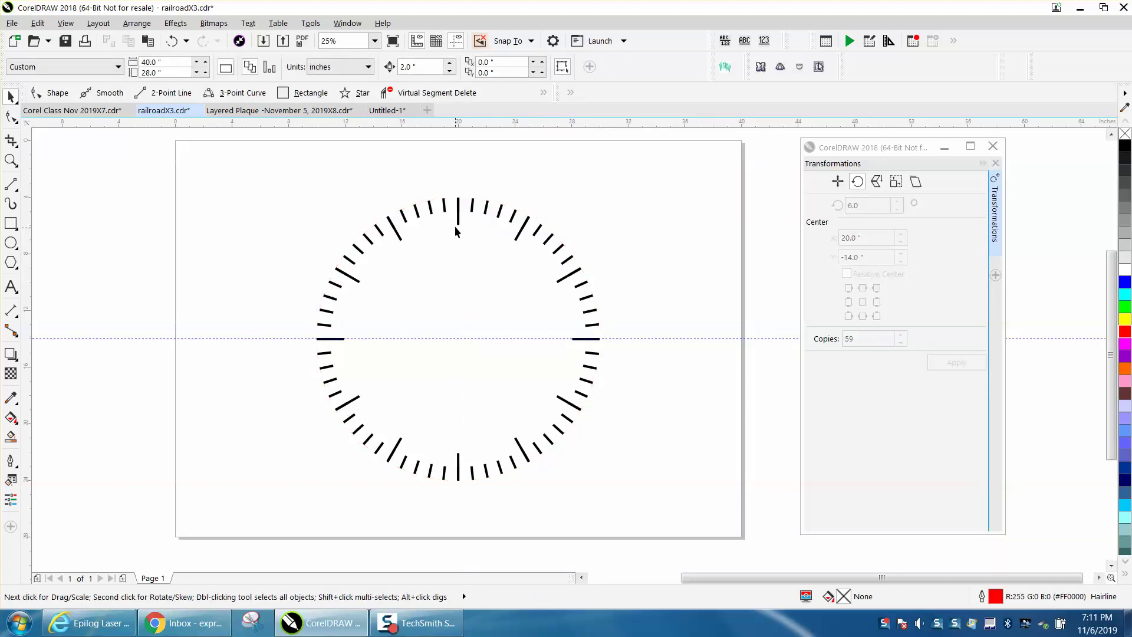
pyautogui.click(172, 41)
pyautogui.click(655, 308)
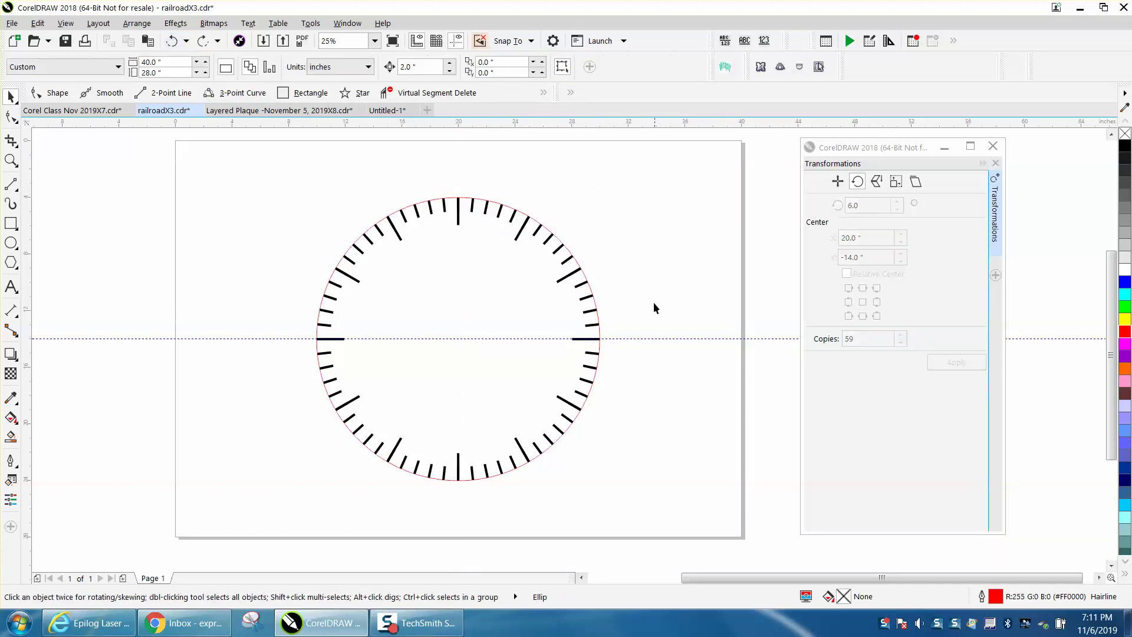
pyautogui.click(658, 339)
pyautogui.press('Delete')
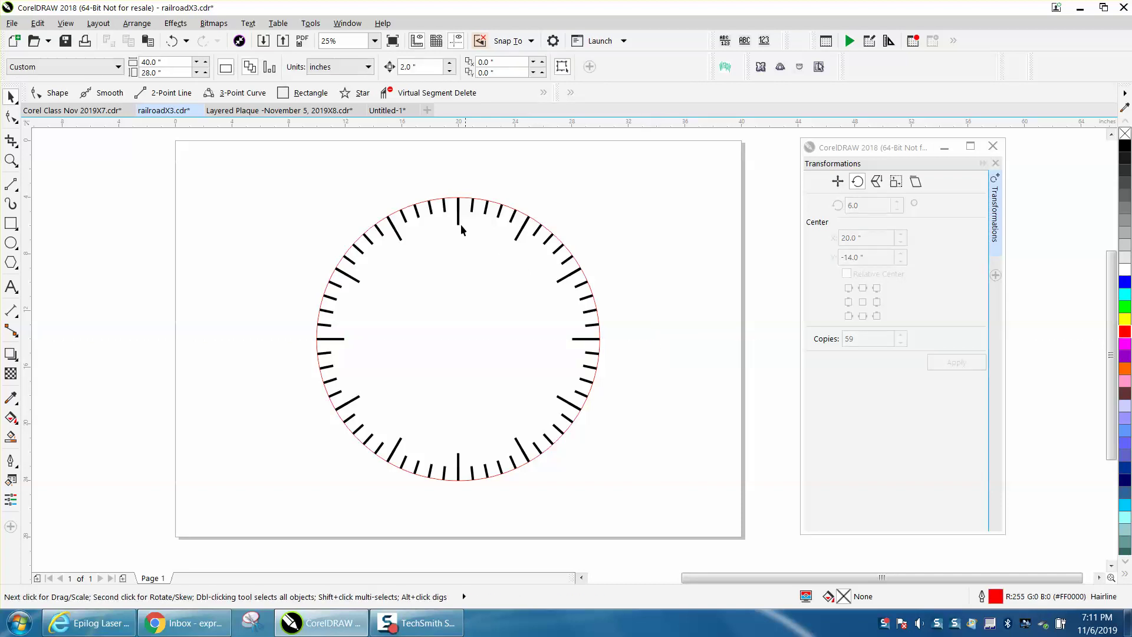
# - Nudge the twelve o'clock tick up off the dial and back down to check for duplicates
pyautogui.click(460, 226)
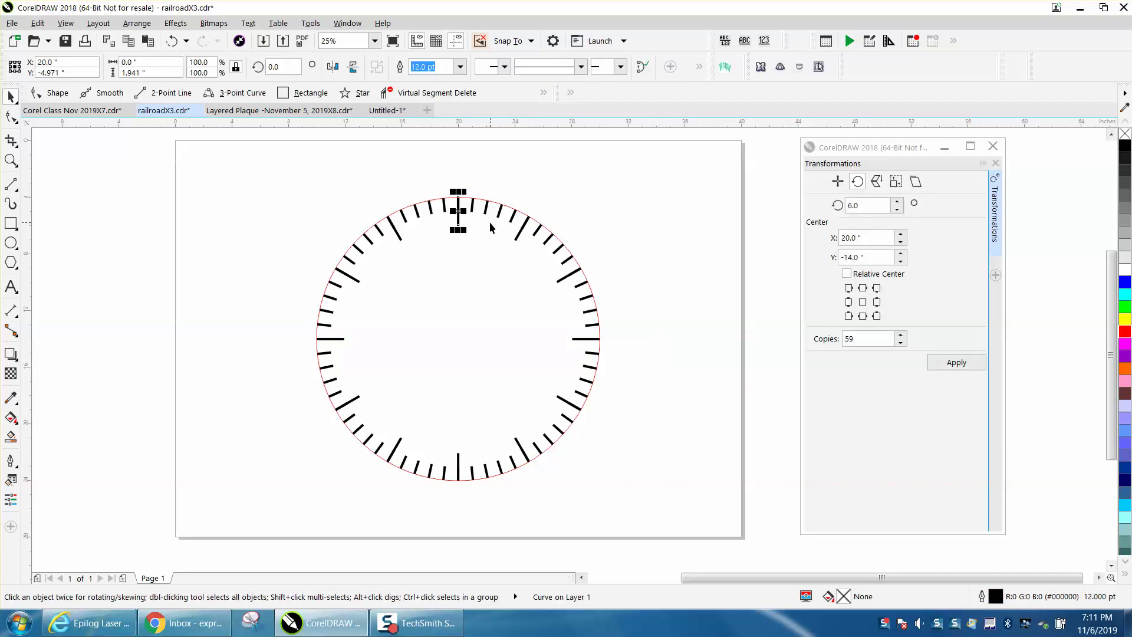
pyautogui.press('Up')
pyautogui.press('Up')
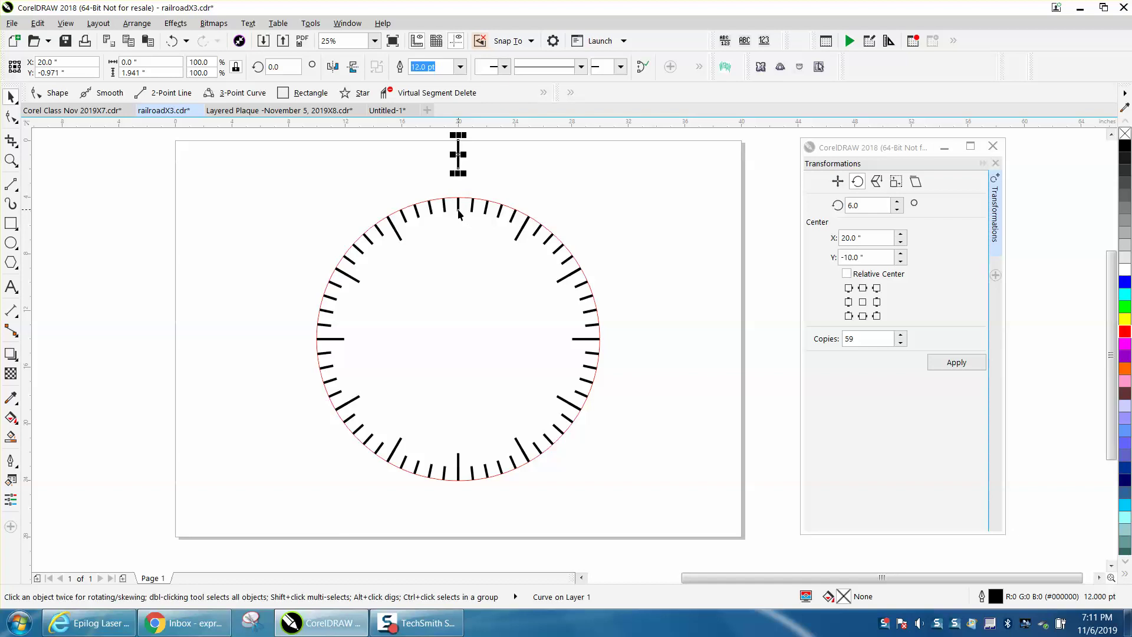
pyautogui.press('Escape')
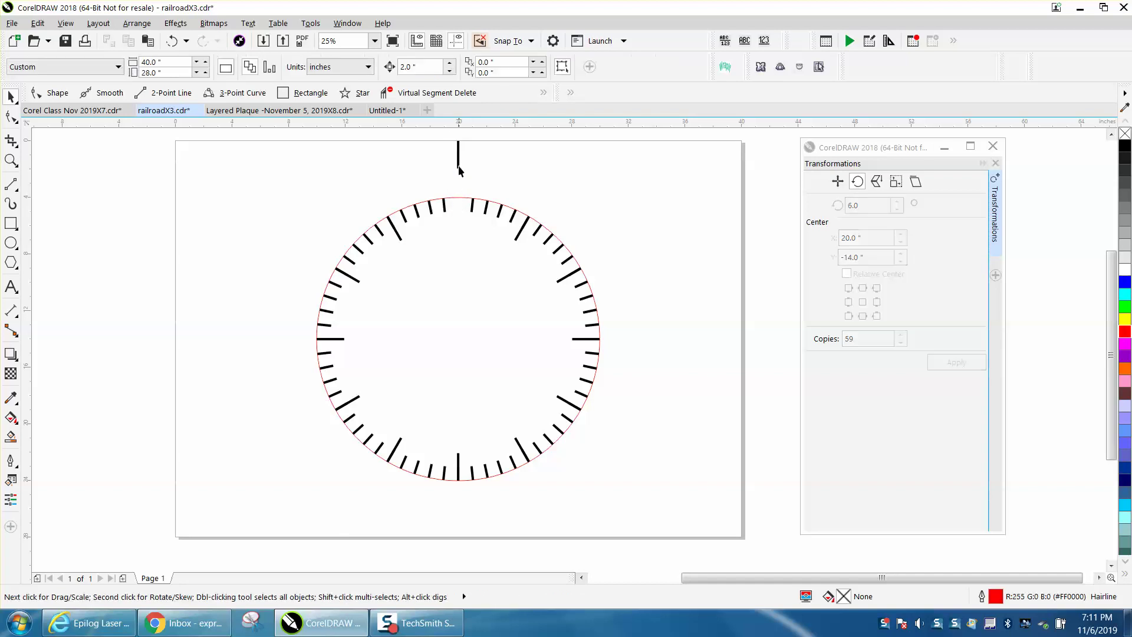
pyautogui.click(459, 168)
pyautogui.press('Down')
pyautogui.press('Down')
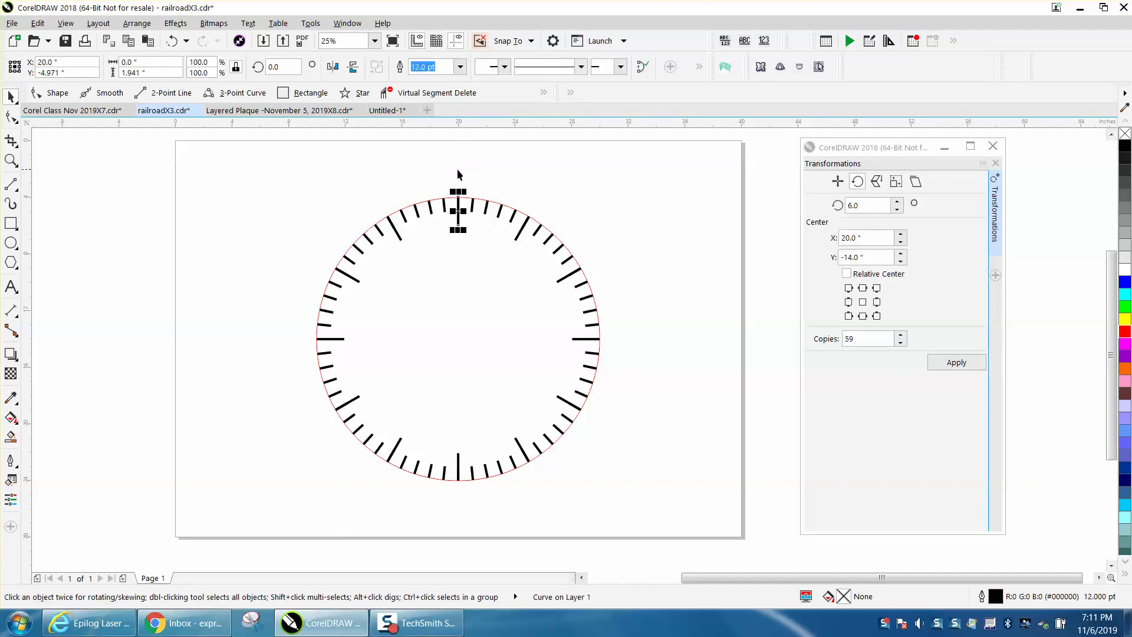
pyautogui.press('Escape')
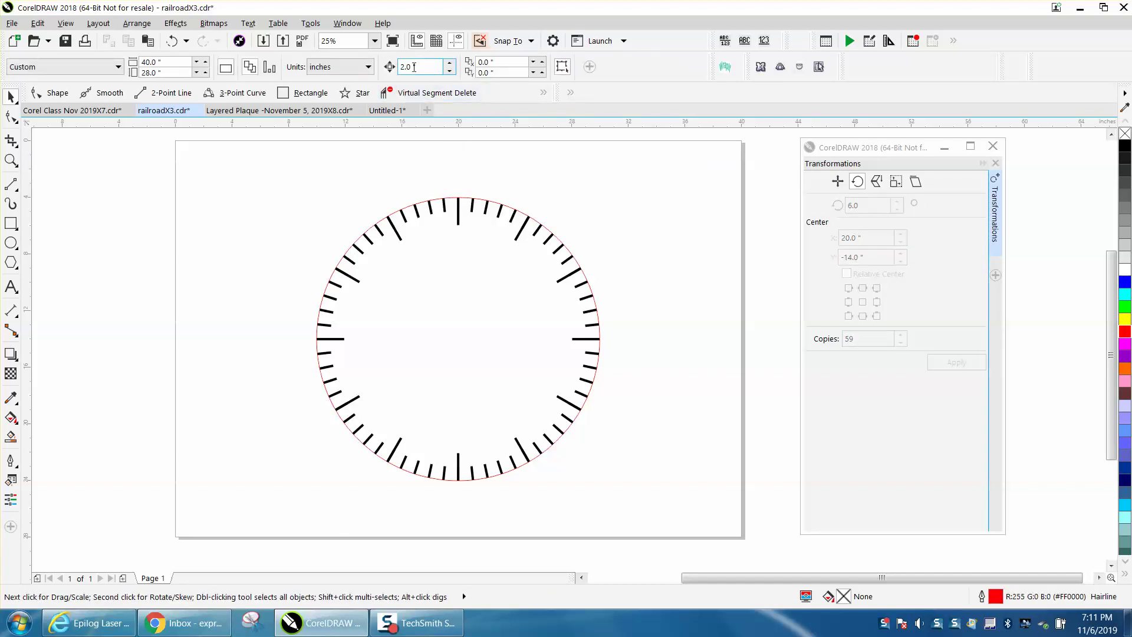
# - Set the nudge distance to 4" and nudge the one o'clock tick out and back
pyautogui.doubleClick(414, 67)
pyautogui.write('4')
pyautogui.press('Return')
pyautogui.click(526, 224)
pyautogui.press('Up')
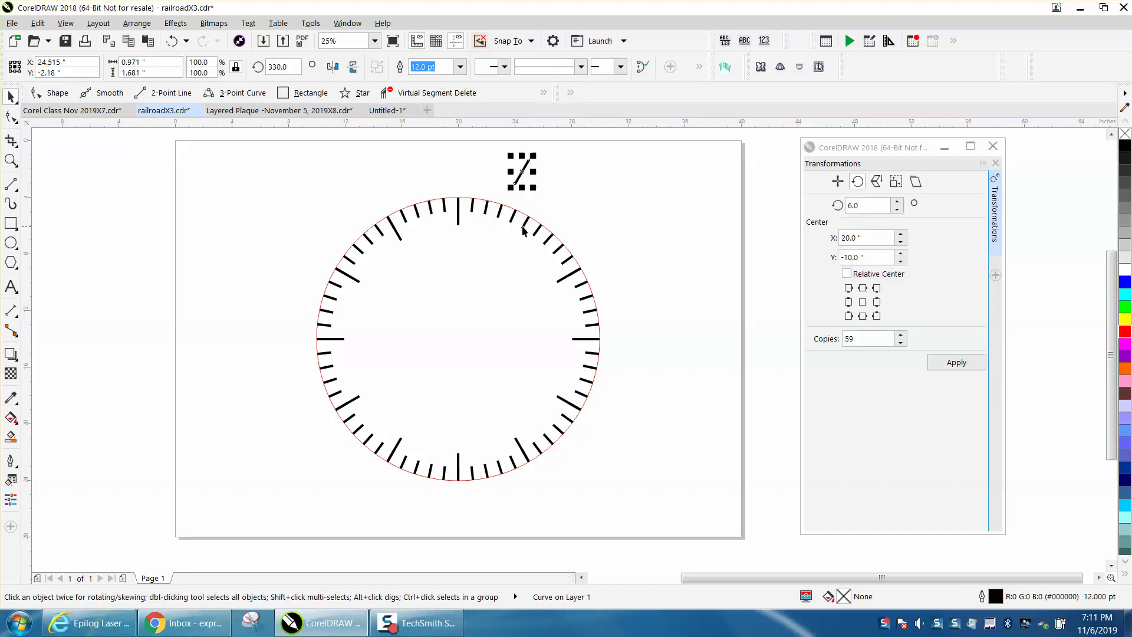
pyautogui.press('Escape')
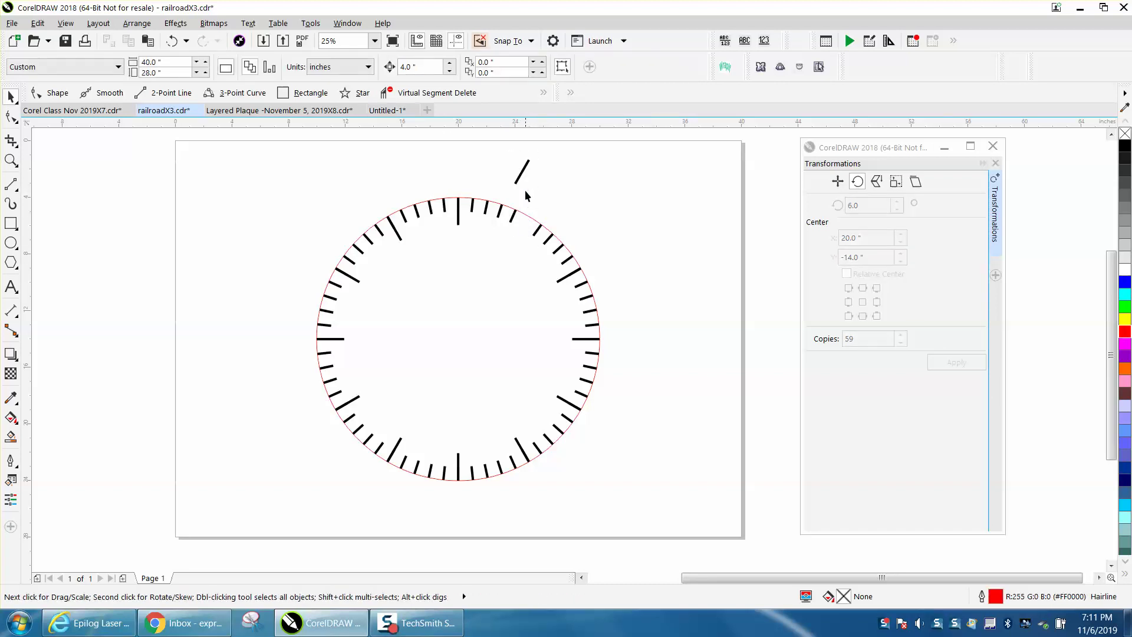
pyautogui.click(521, 177)
pyautogui.press('Down')
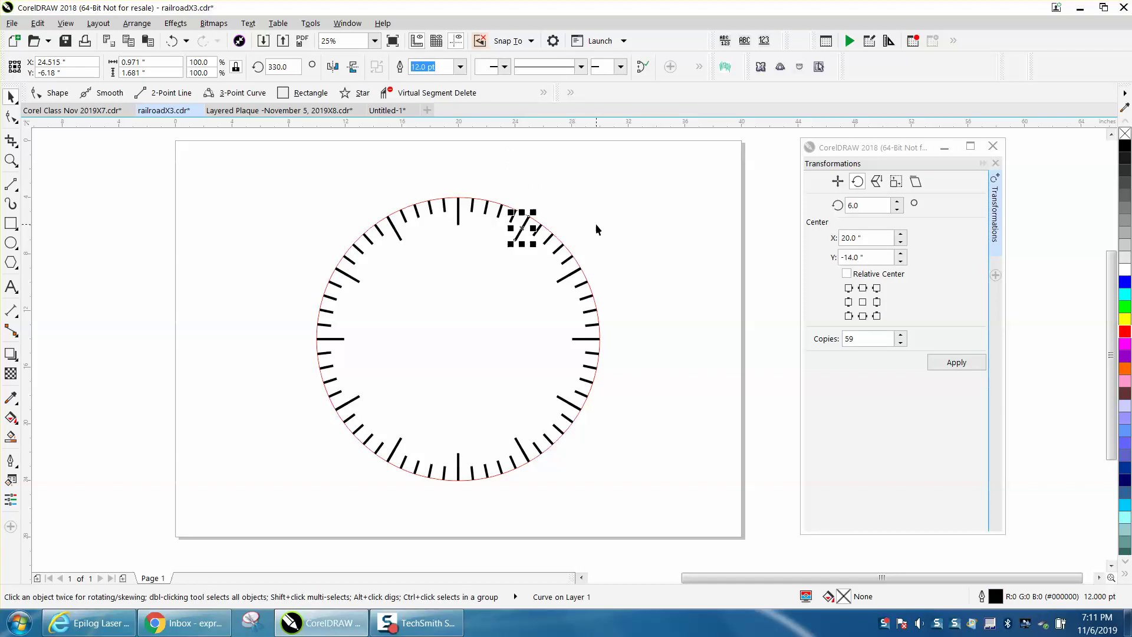
pyautogui.click(11, 160)
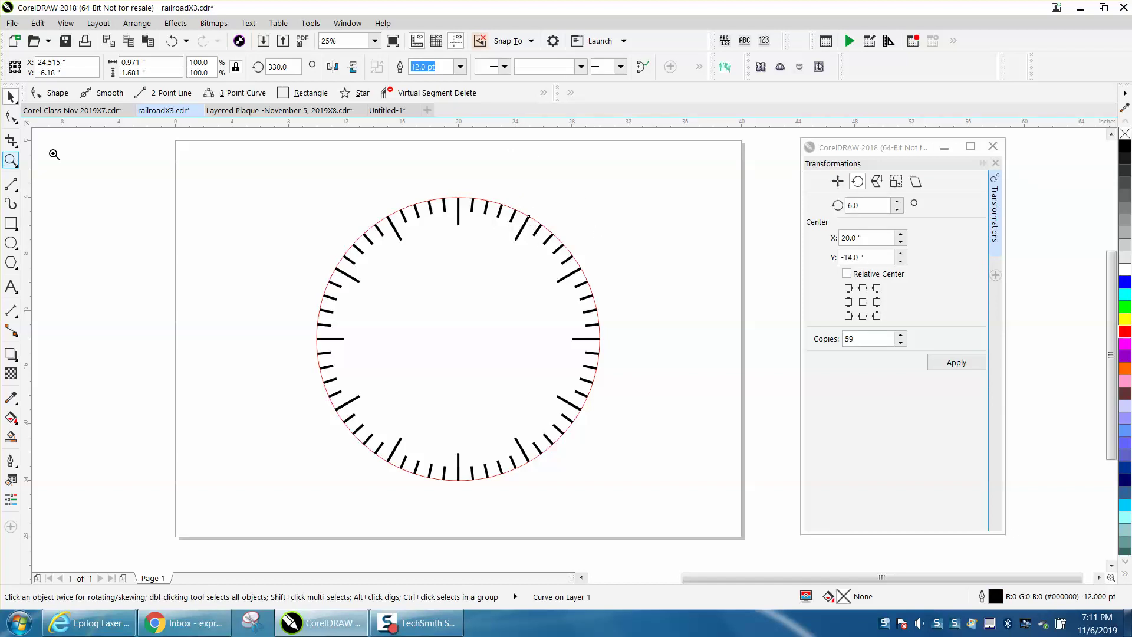
pyautogui.moveTo(316, 182); pyautogui.dragTo(617, 316)
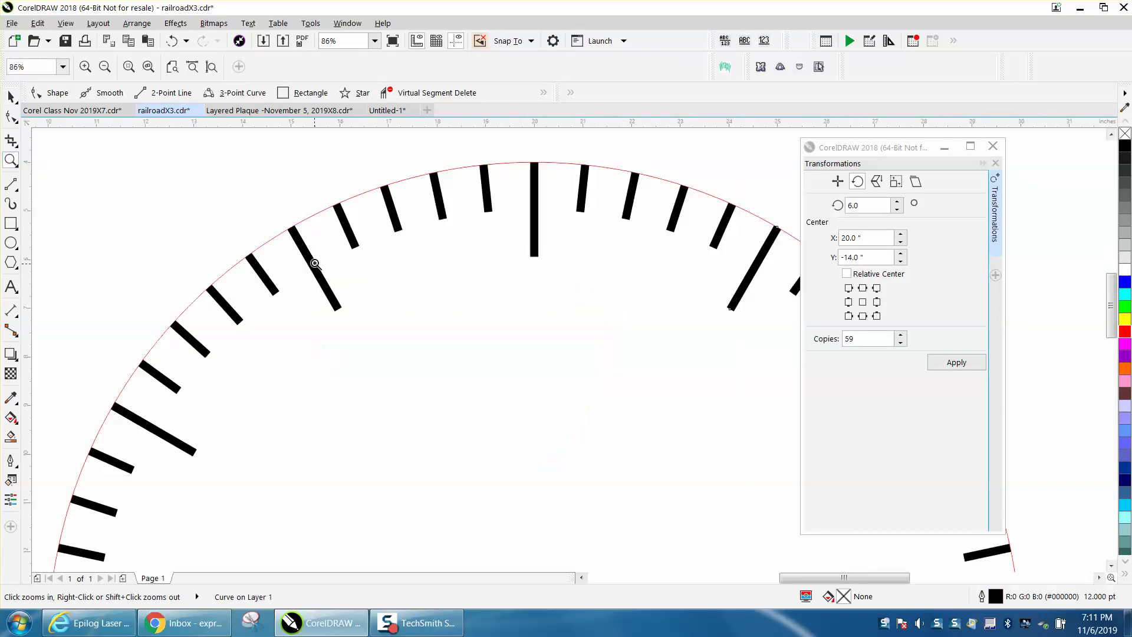
pyautogui.click(13, 98)
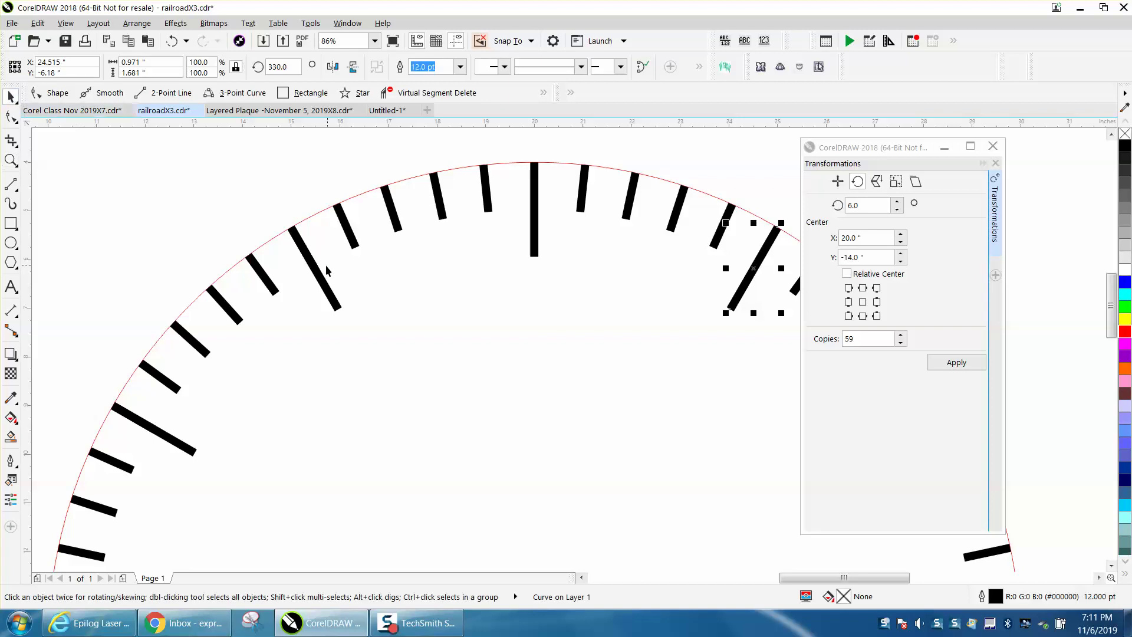
pyautogui.moveTo(329, 303); pyautogui.dragTo(350, 391)
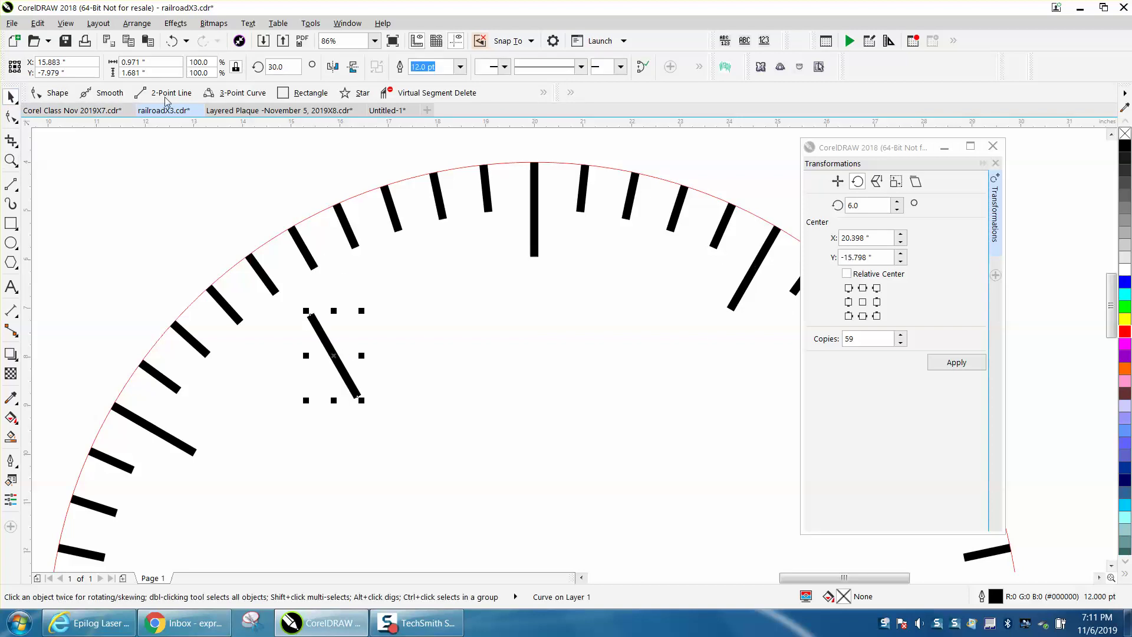
pyautogui.click(171, 40)
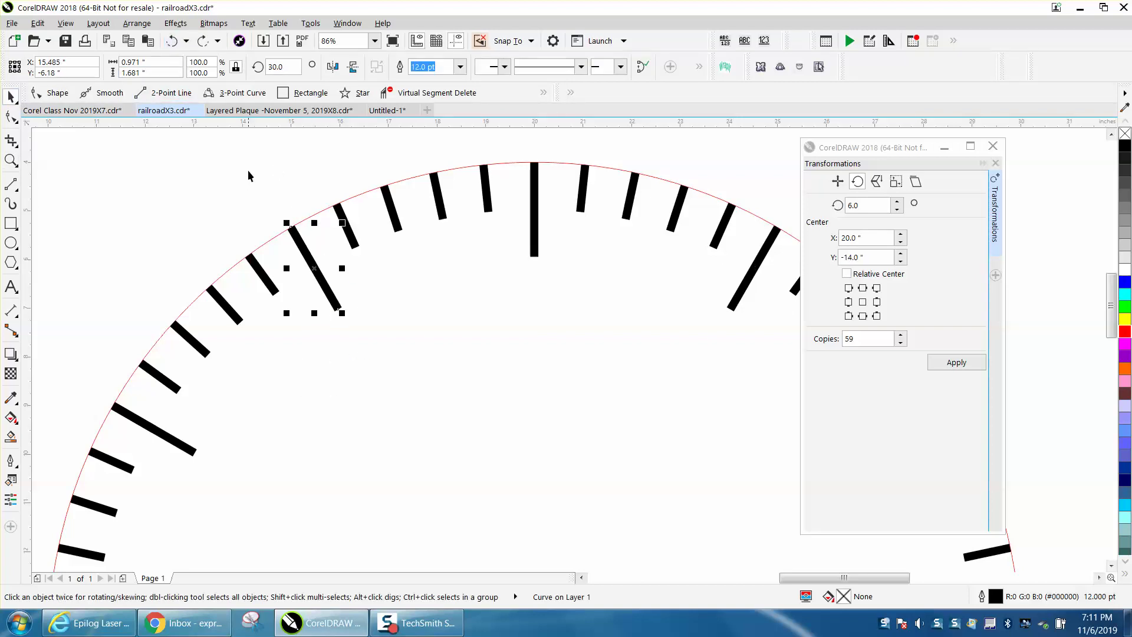
pyautogui.hotkey('shift', 'F4')
pyautogui.click(482, 215)
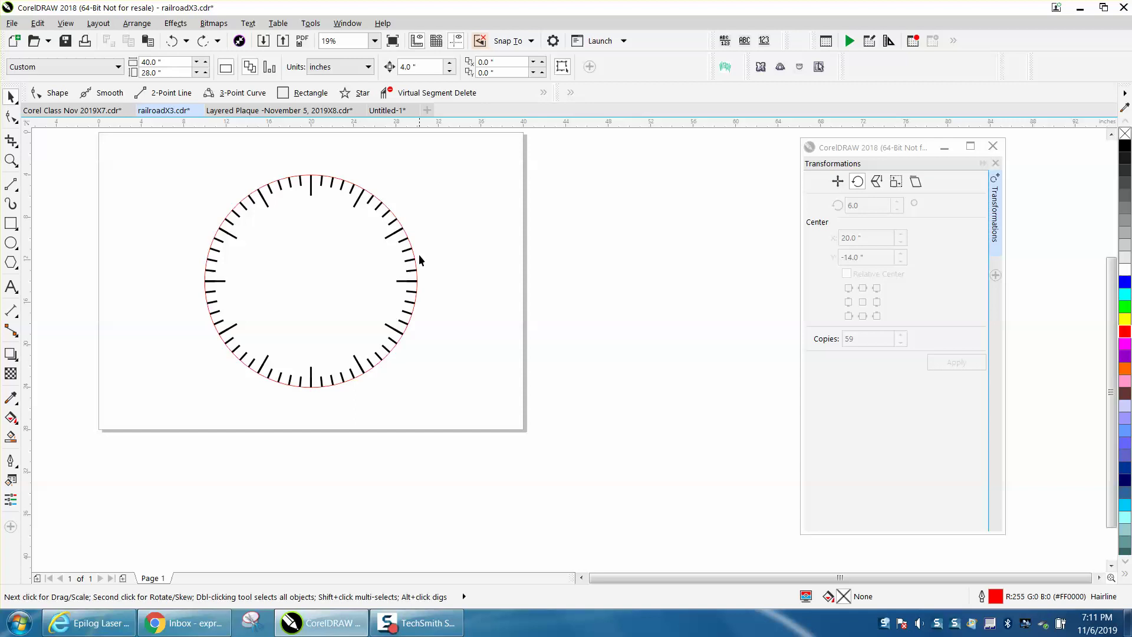
# - Zoom to frame the whole 60-tick dial and close the floating Transformations docker
pyautogui.click(11, 160)
pyautogui.moveTo(167, 161); pyautogui.dragTo(523, 416)
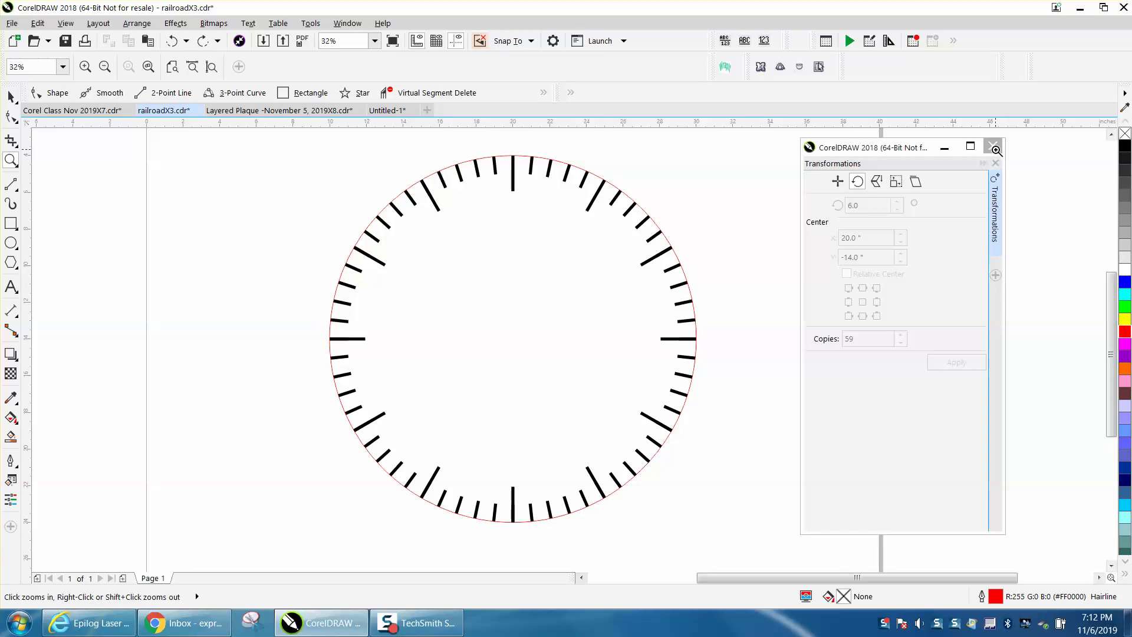
pyautogui.click(994, 146)
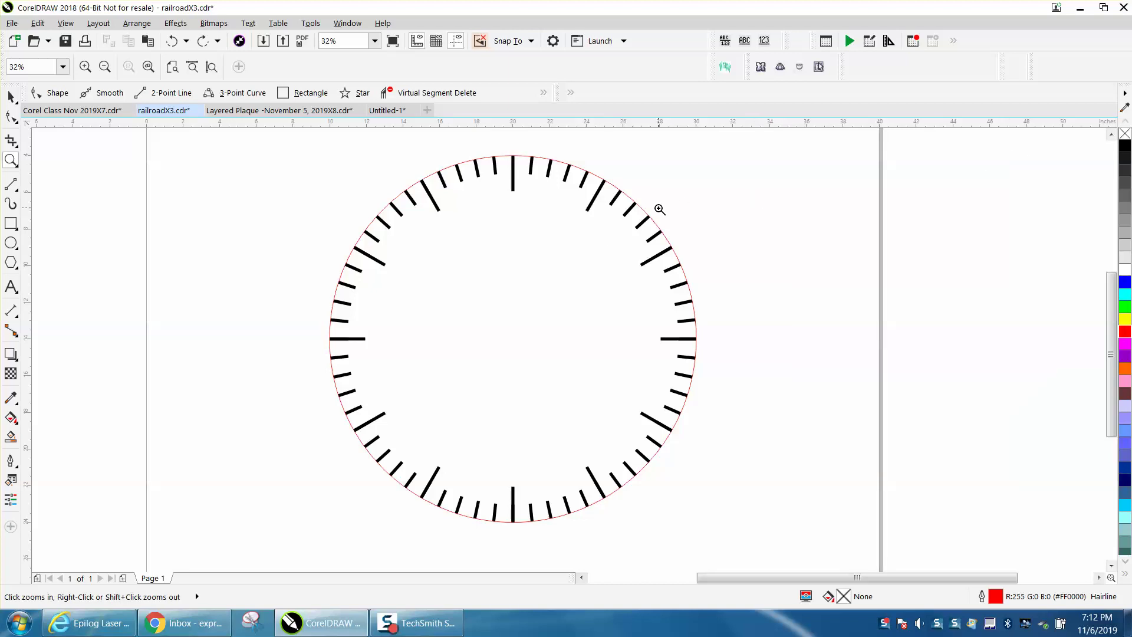